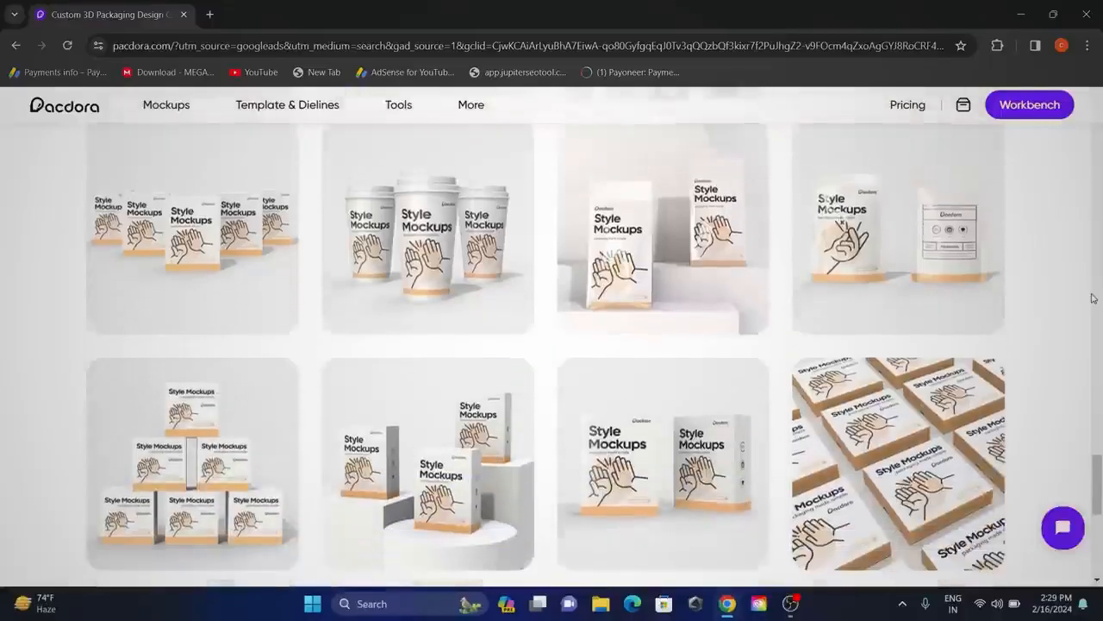
Look through the homepage's mockups and dielines and open the Mockups Generator.
scroll(1093, 298, down, 3)
scroll(1093, 298, down, 3)
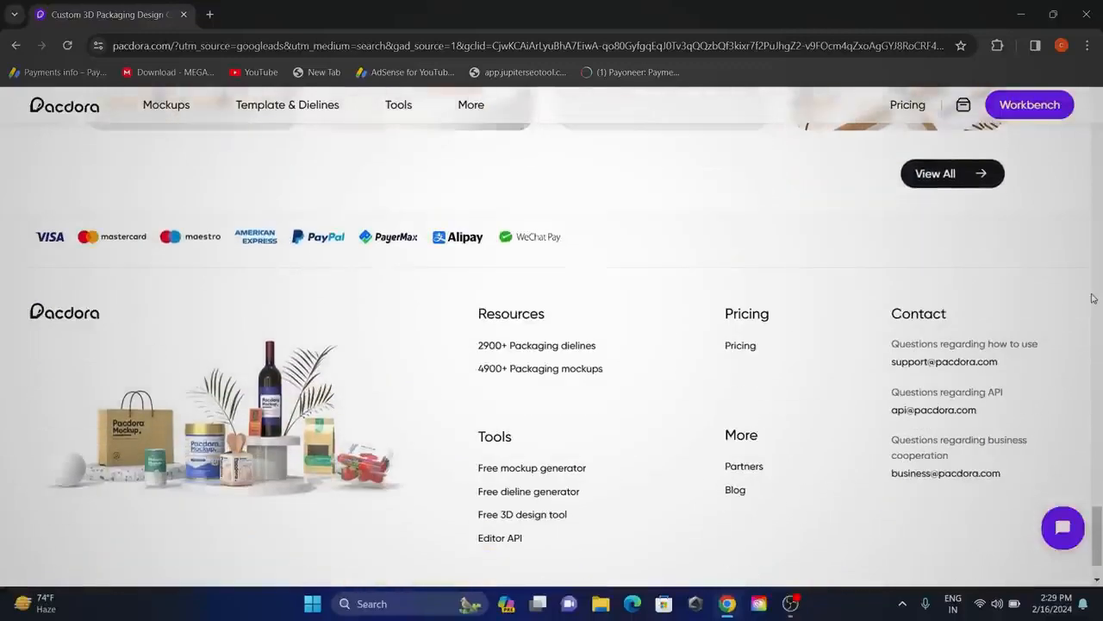
scroll(1093, 298, up, 15)
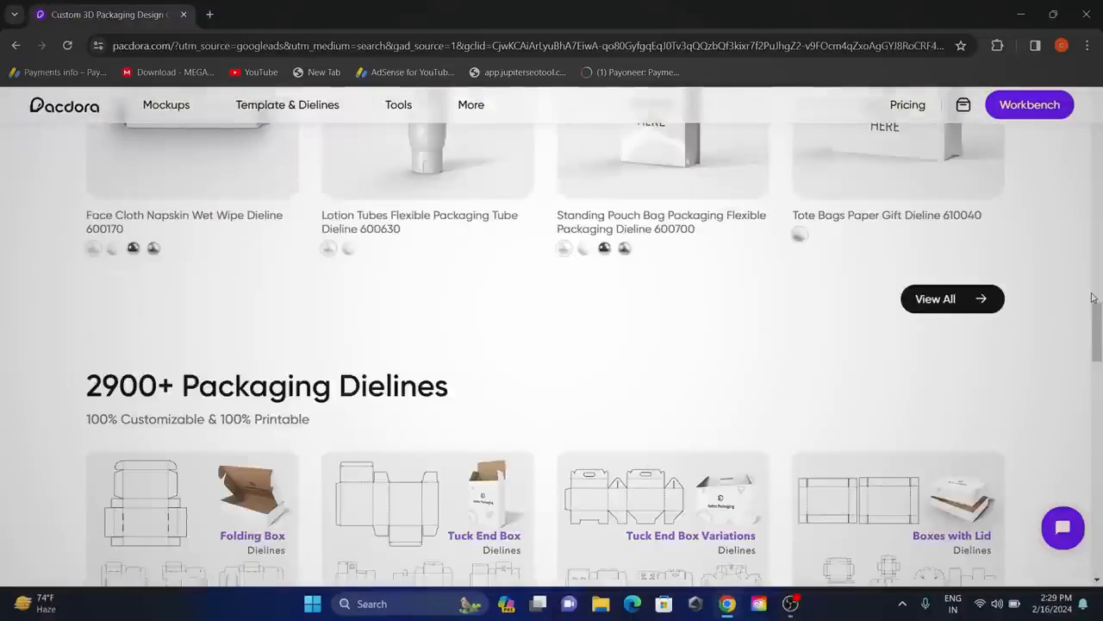
scroll(1093, 298, up, 15)
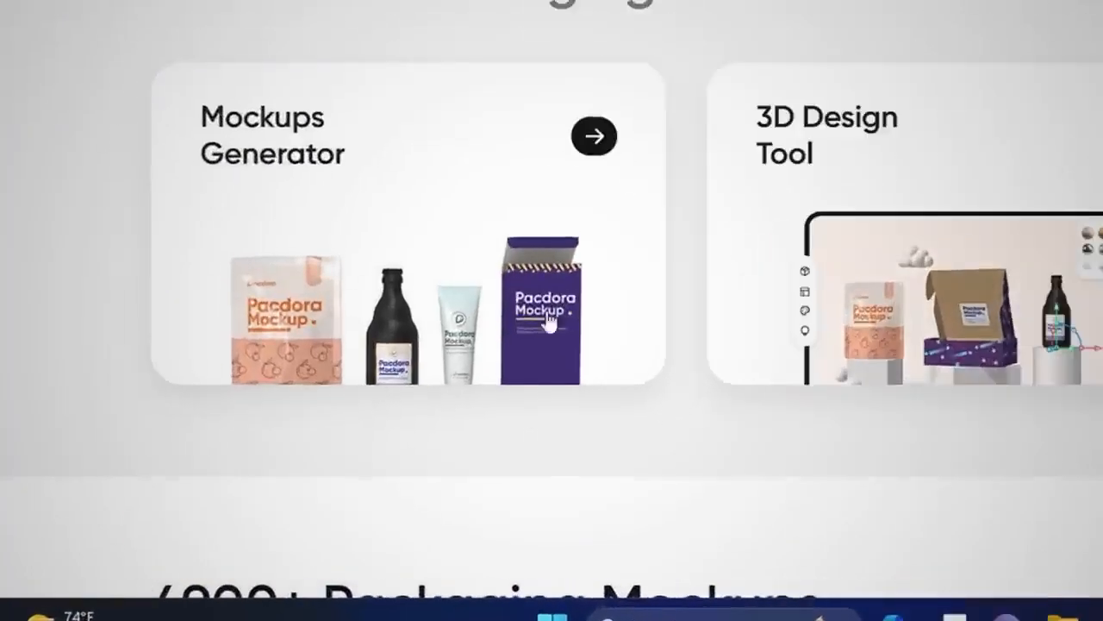
click(337, 325)
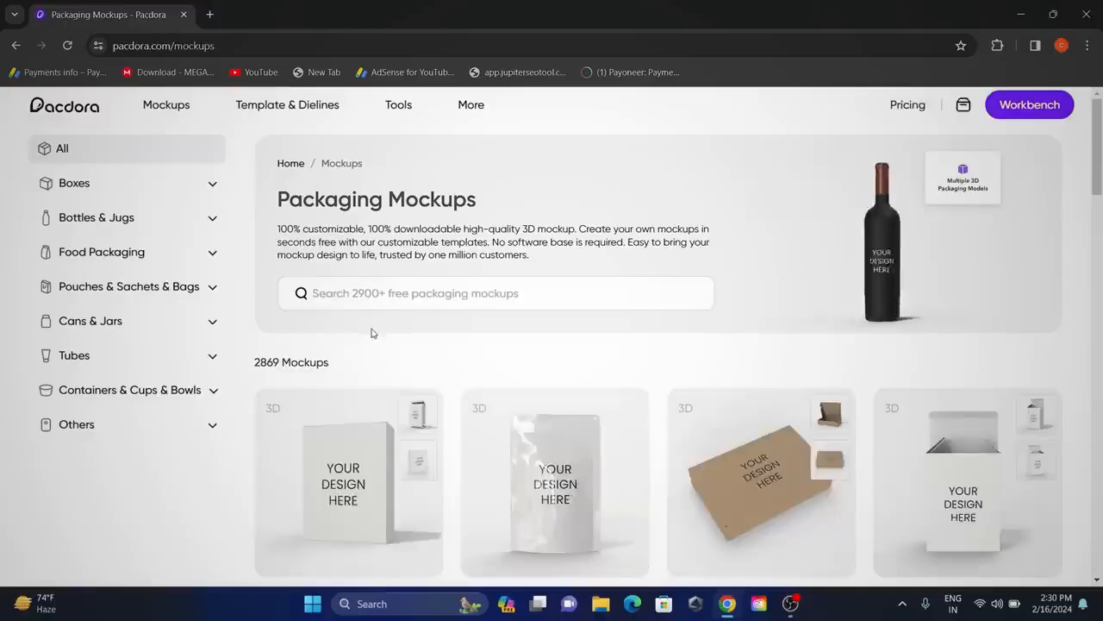
Browse the packaging mockup catalogue and the subcategories under Boxes, Bottles & Jugs and Cans & Jars.
scroll(373, 333, down, 9)
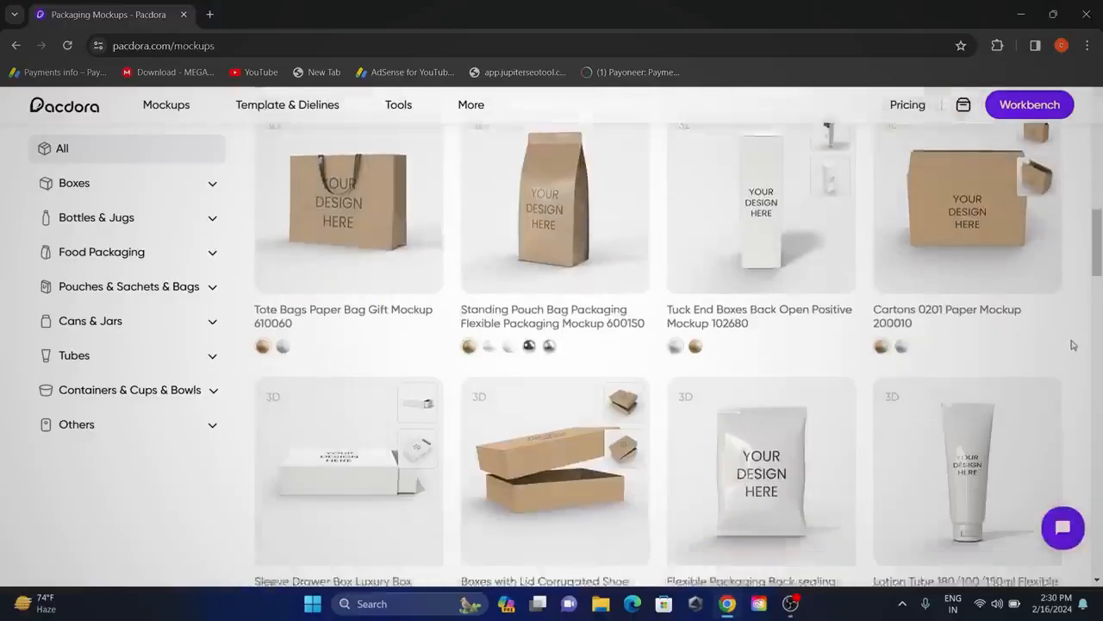
scroll(1073, 344, down, 3)
scroll(1072, 345, up, 1)
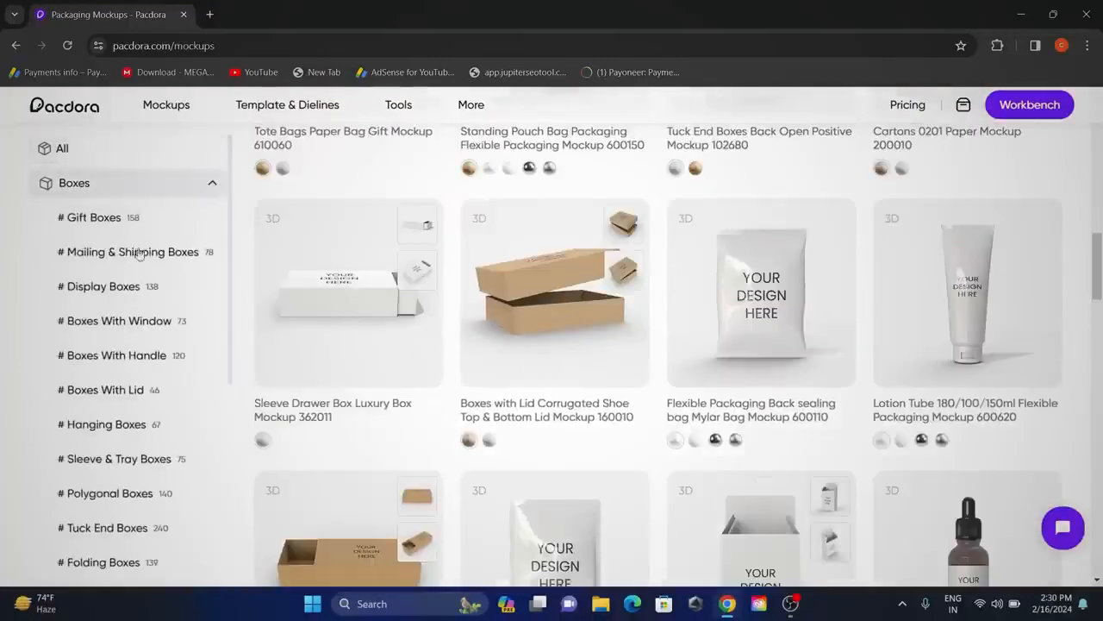
scroll(142, 250, down, 3)
scroll(205, 189, up, 3)
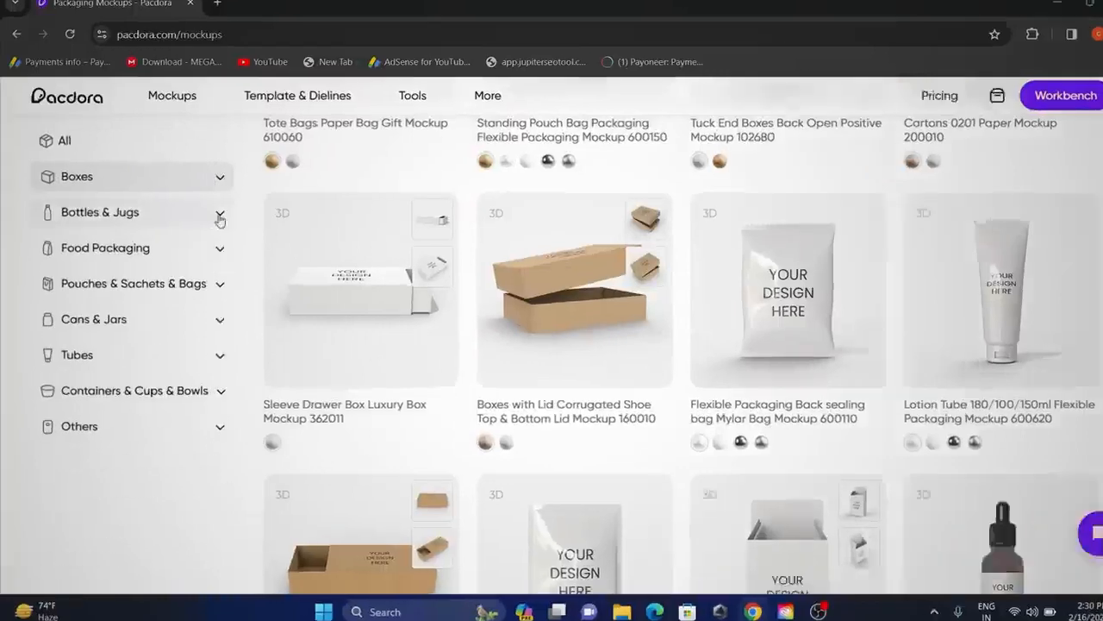
click(212, 218)
click(212, 218)
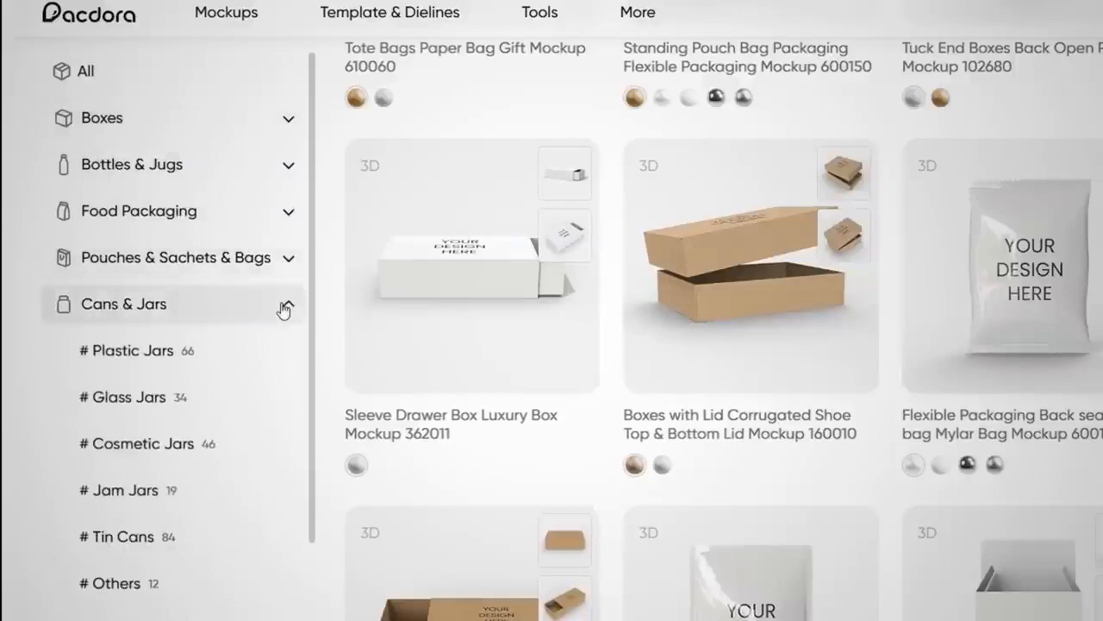
click(284, 307)
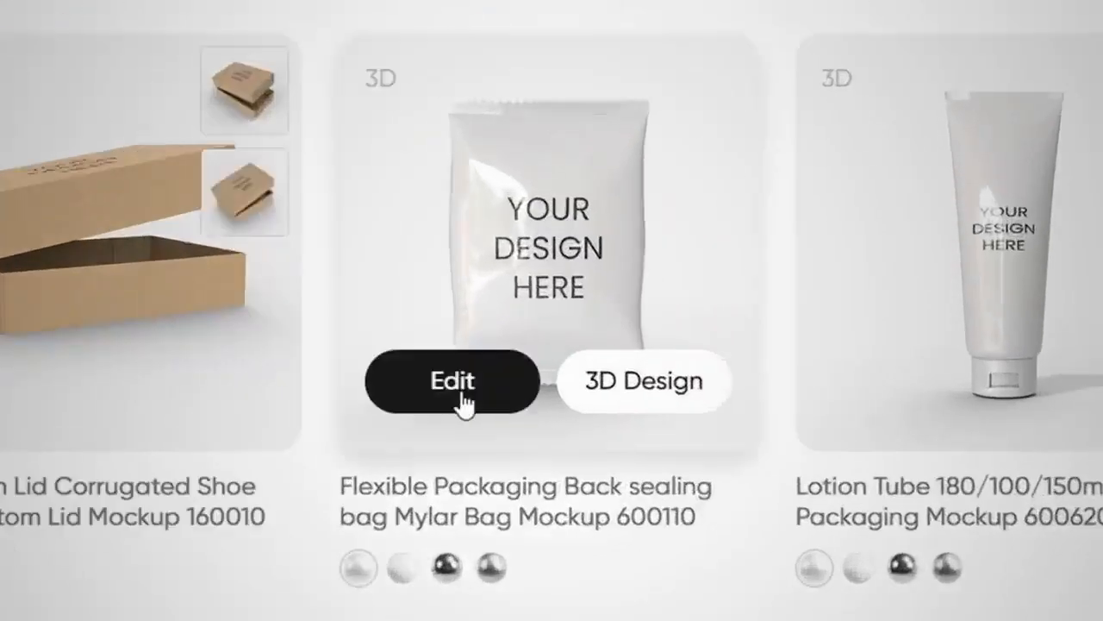
Open the back-sealing Mylar Bag Mockup 600110 for editing and inspect the bag from several angles.
click(457, 392)
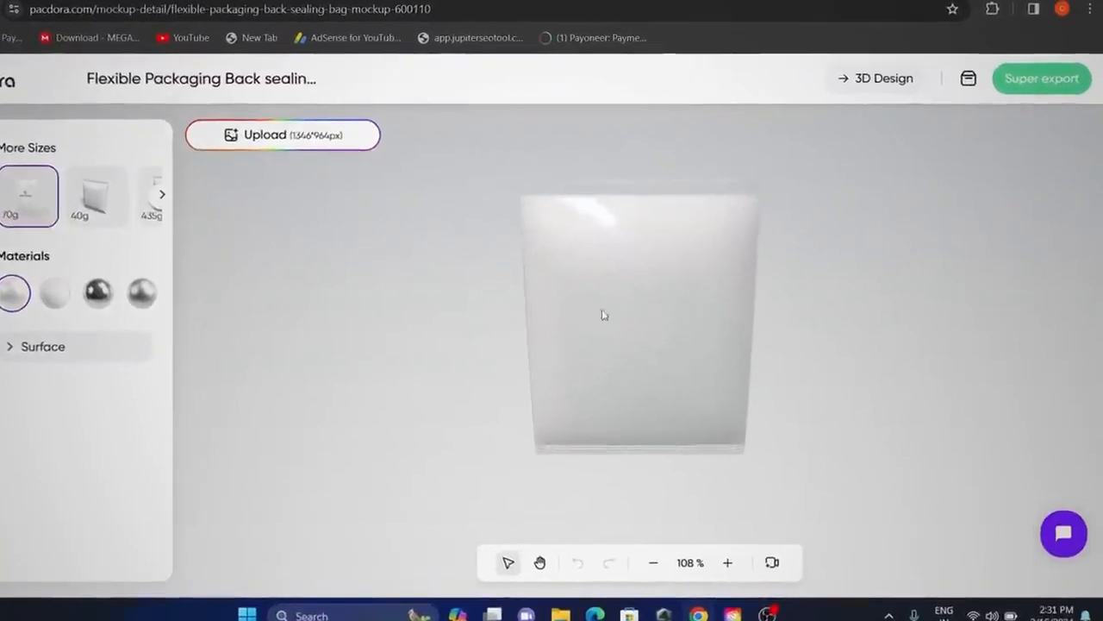
drag(663, 332, 587, 290)
drag(523, 267, 519, 334)
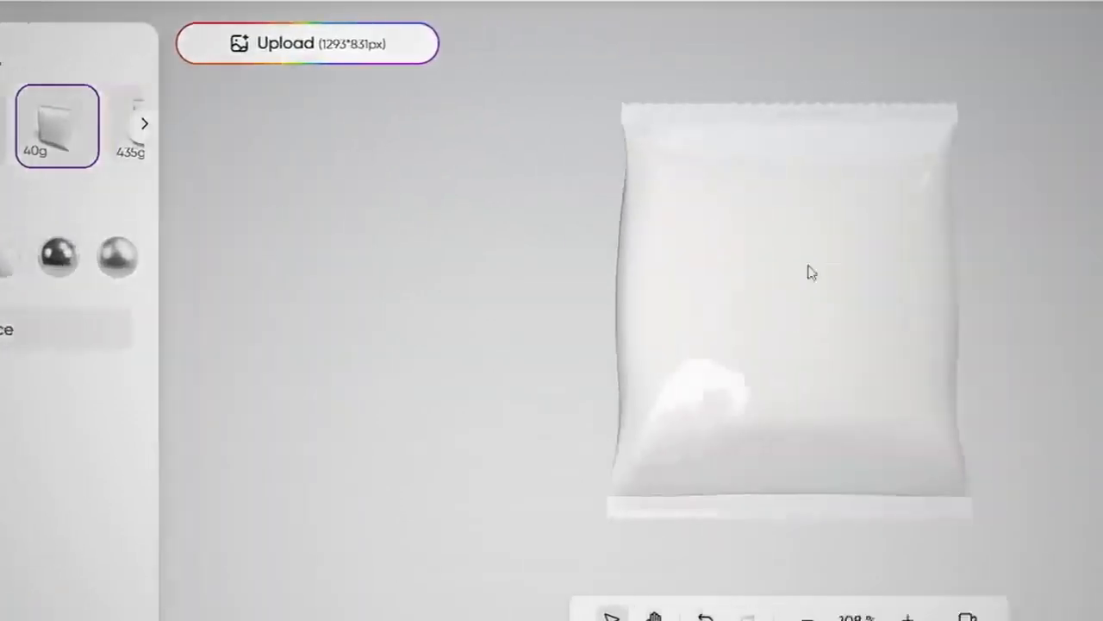
drag(810, 271, 599, 323)
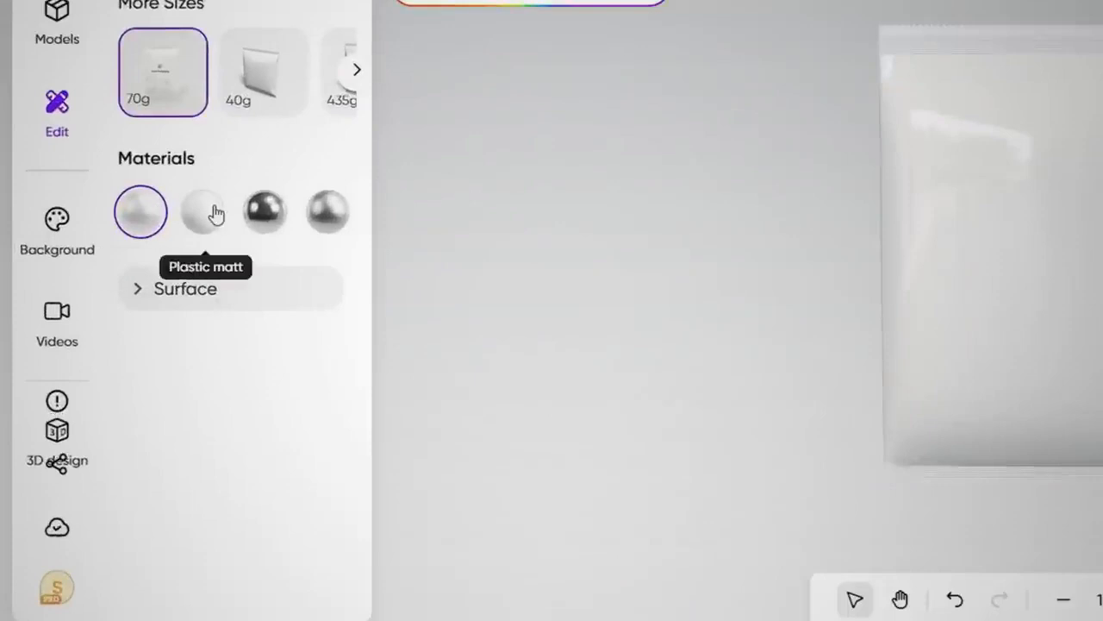
Try the matt plastic and glossy metallic materials on the bag and settle on the soft silver metallic one.
click(211, 227)
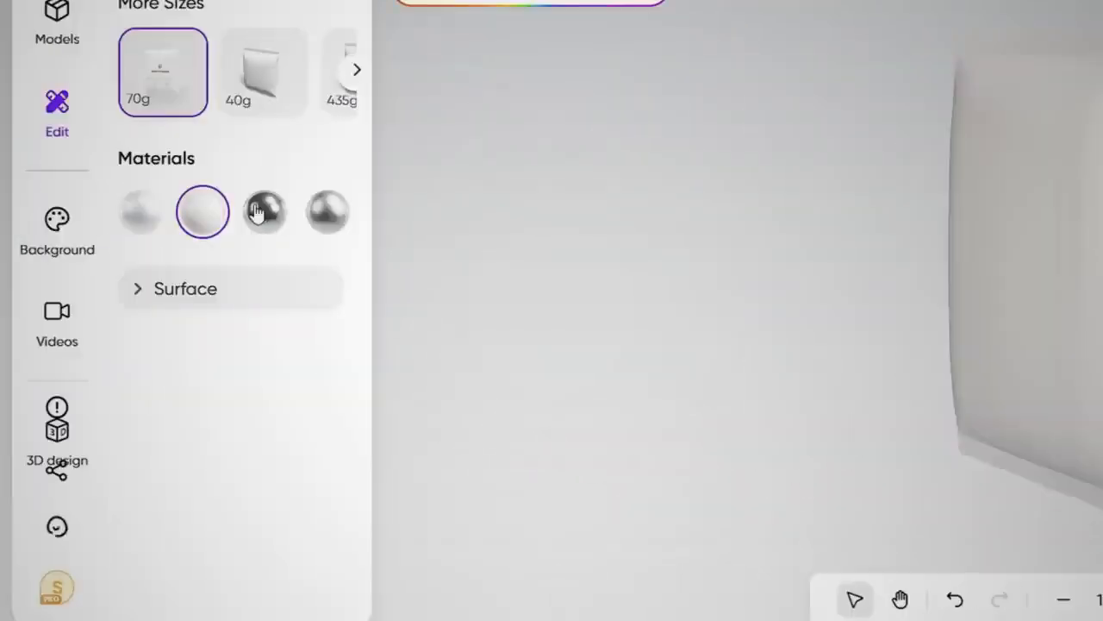
click(257, 213)
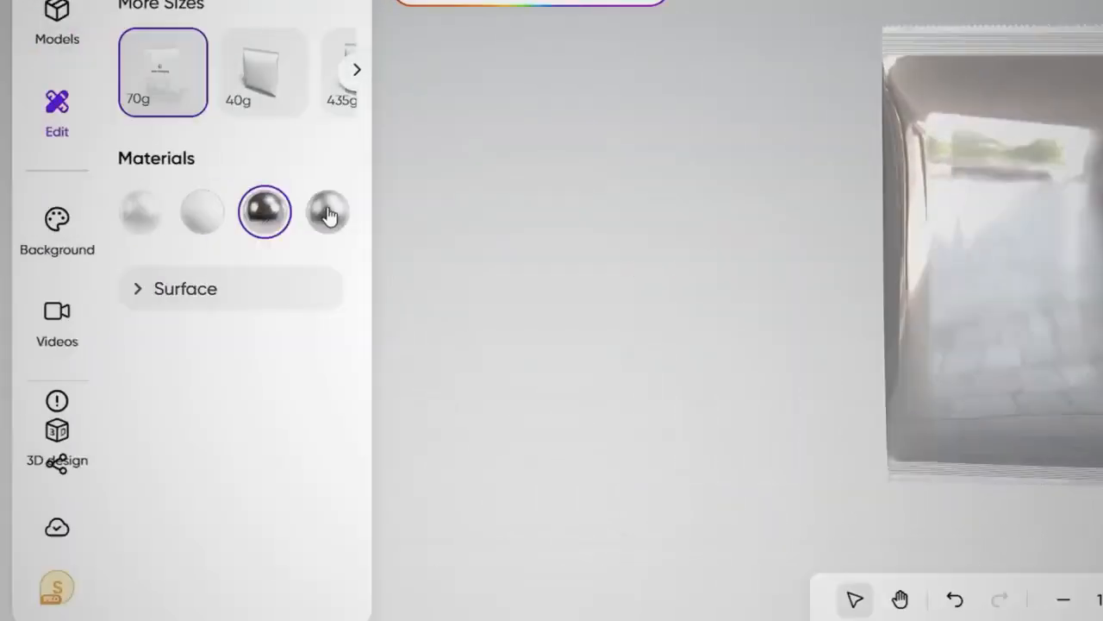
click(327, 209)
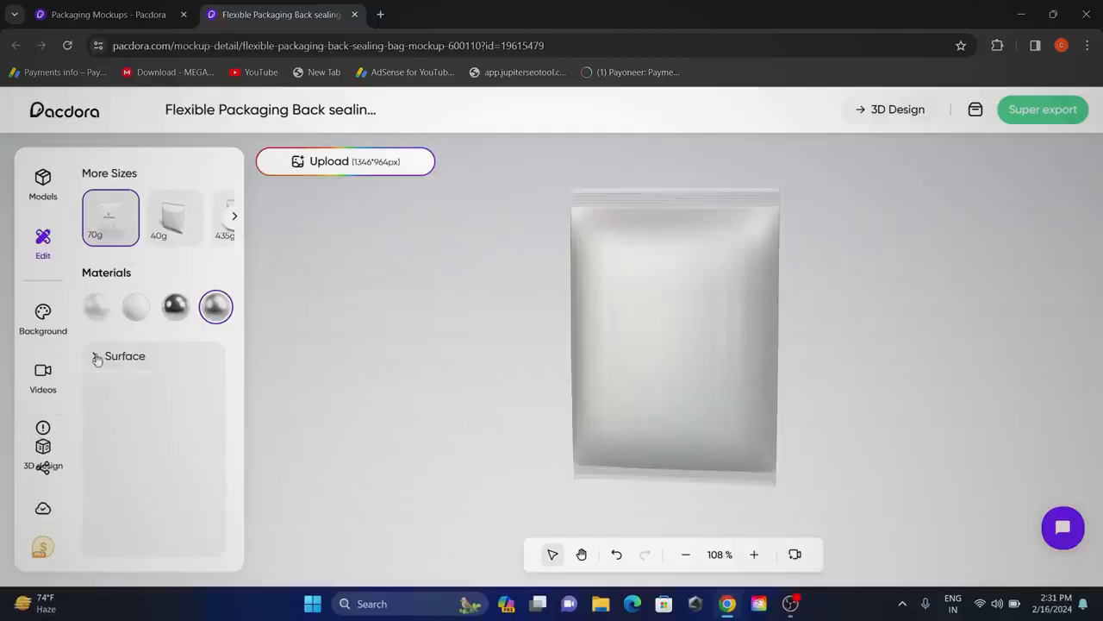
Adjust the bag's surface to 72% metalness and 33% roughness.
click(97, 360)
mouse_move(138, 408)
mouse_down()
mouse_move(152, 408)
mouse_move(137, 408)
mouse_up()
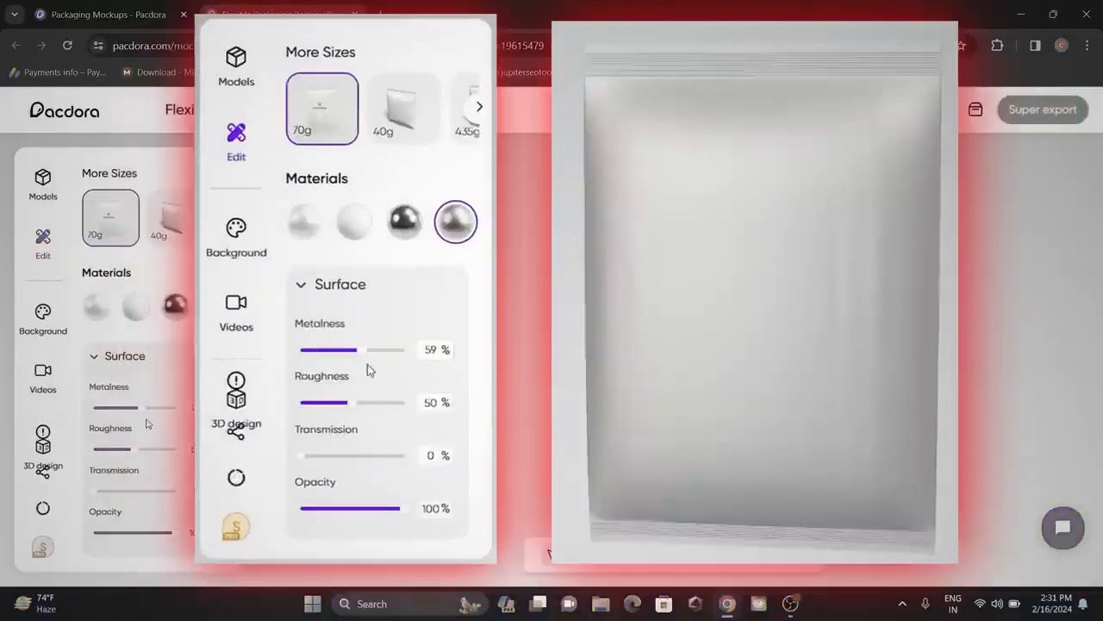
drag(144, 451, 120, 452)
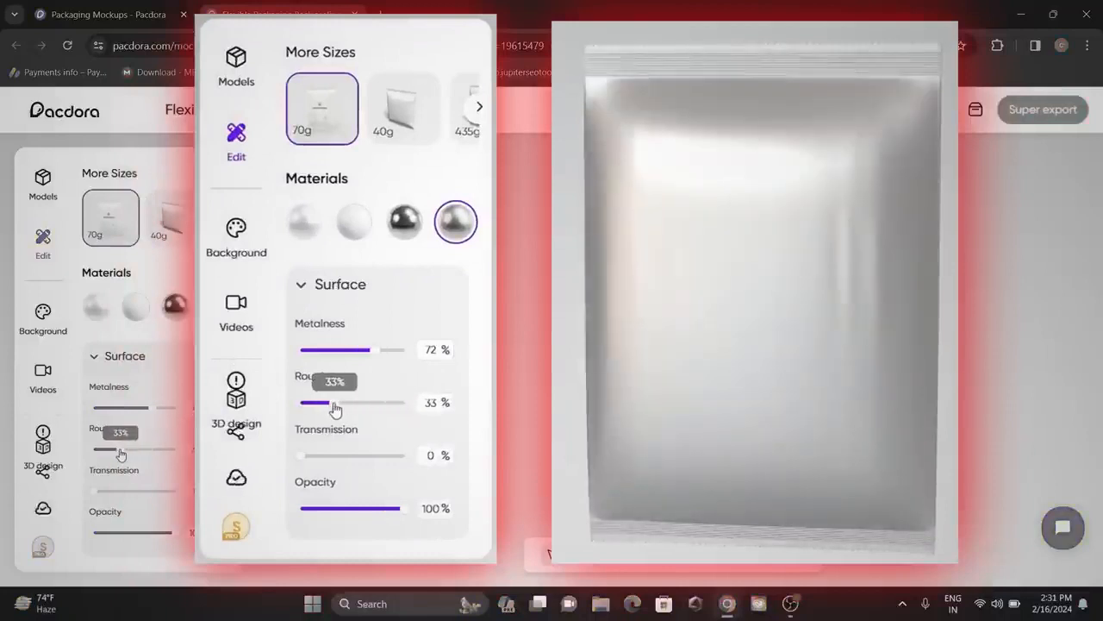
mouse_move(162, 535)
mouse_down()
mouse_move(95, 534)
mouse_move(174, 534)
mouse_up()
click(98, 358)
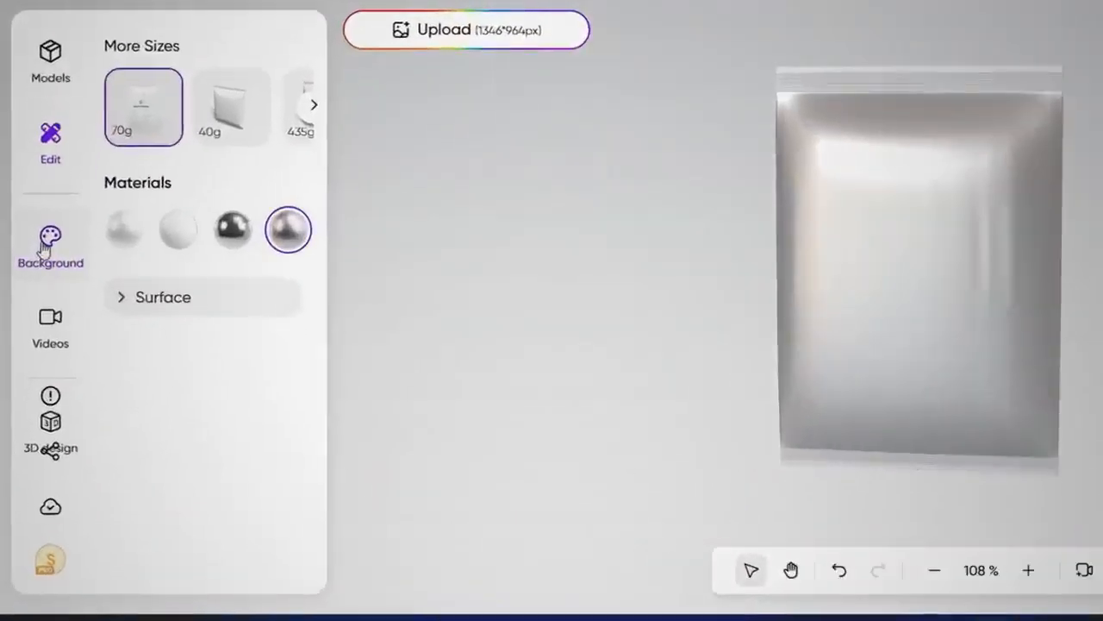
Try black and orange gradient backgrounds behind the bag and settle on the grey-blue linear gradient with Color A #9AA5B3.
click(43, 248)
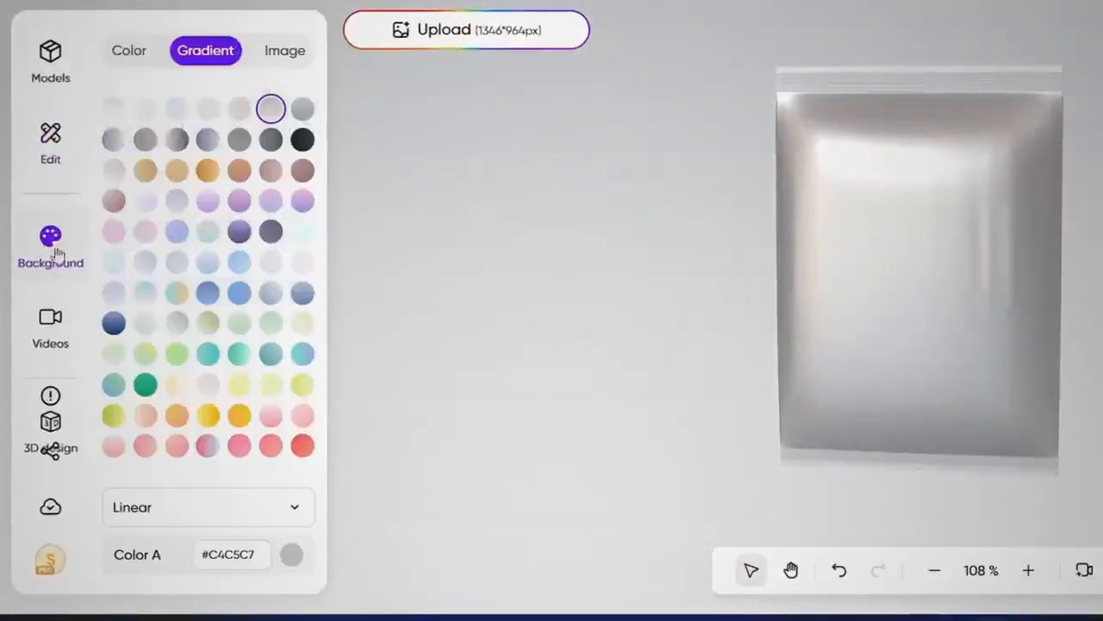
click(303, 140)
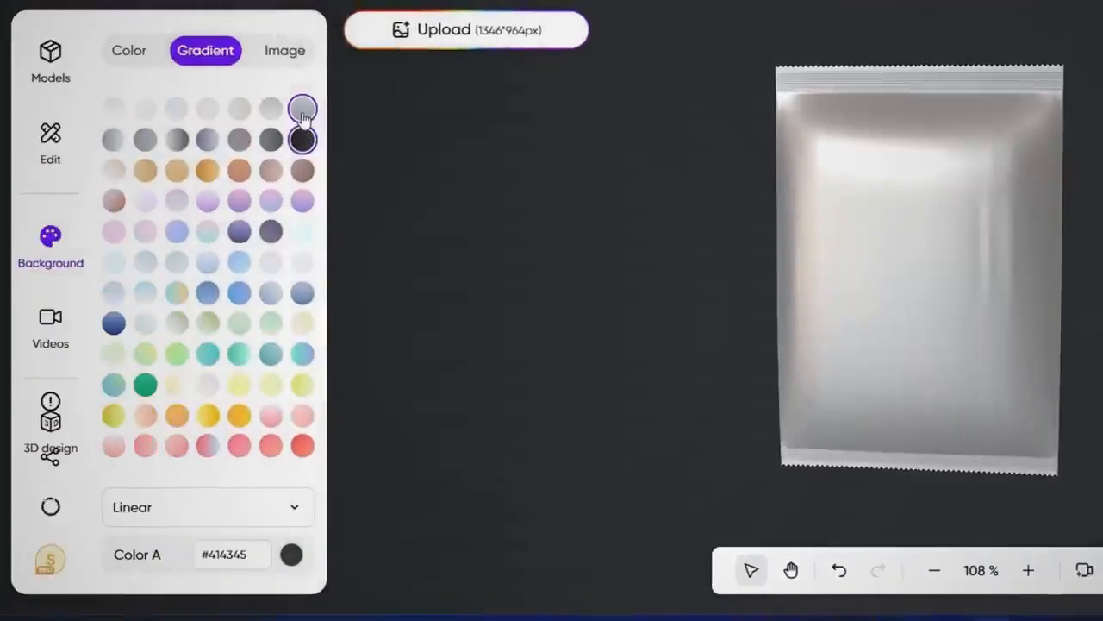
click(301, 108)
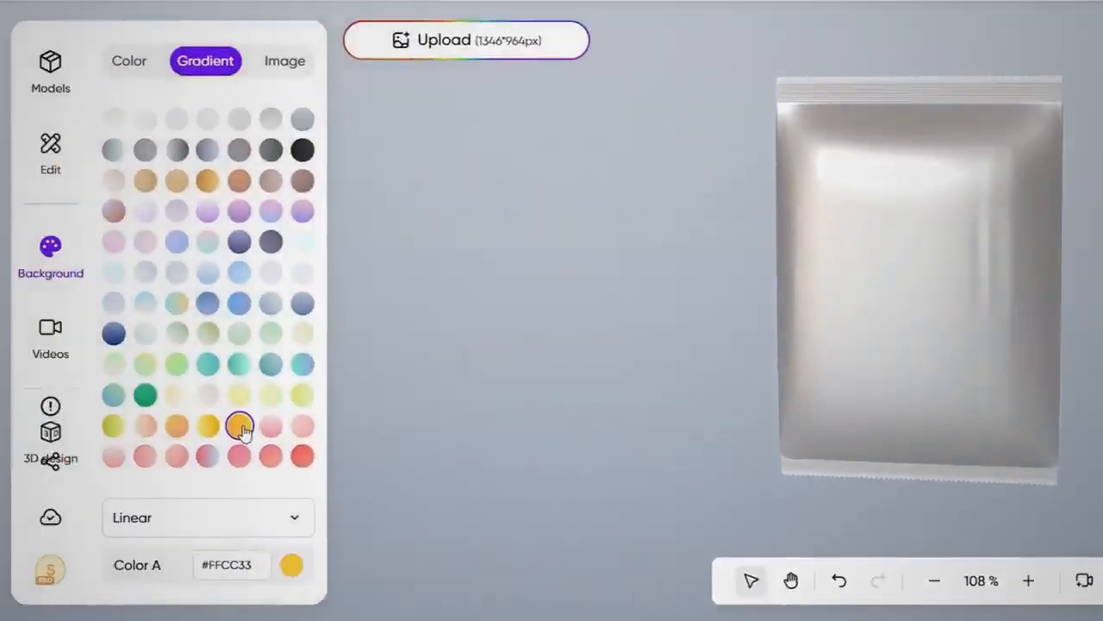
click(240, 425)
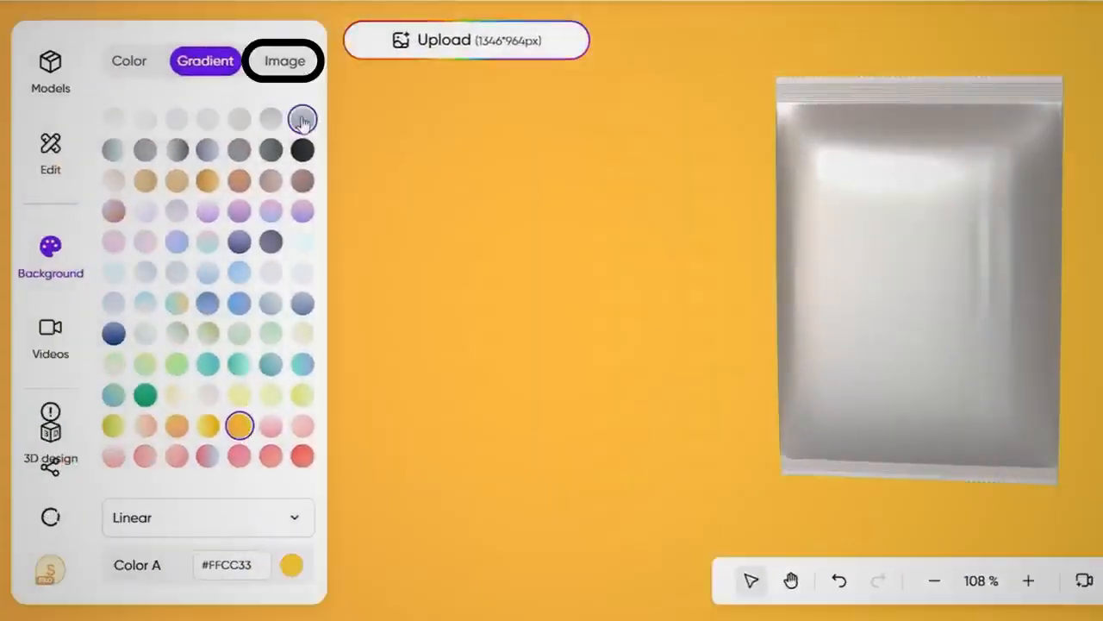
click(303, 121)
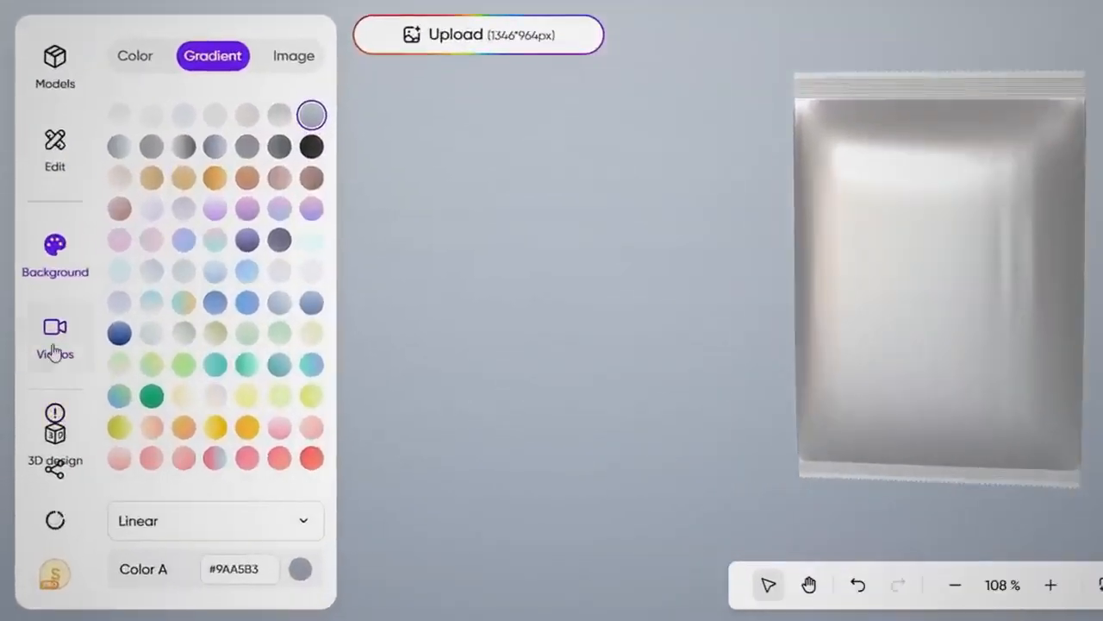
Look through the basic video animation presets available for the mockup.
click(53, 352)
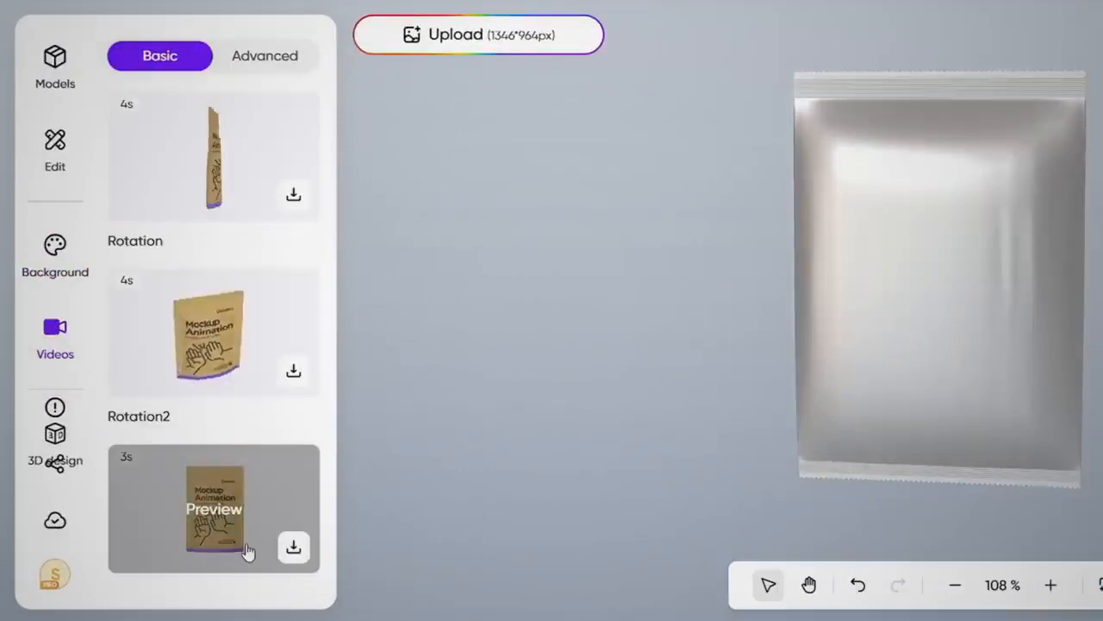
scroll(276, 138, down, 5)
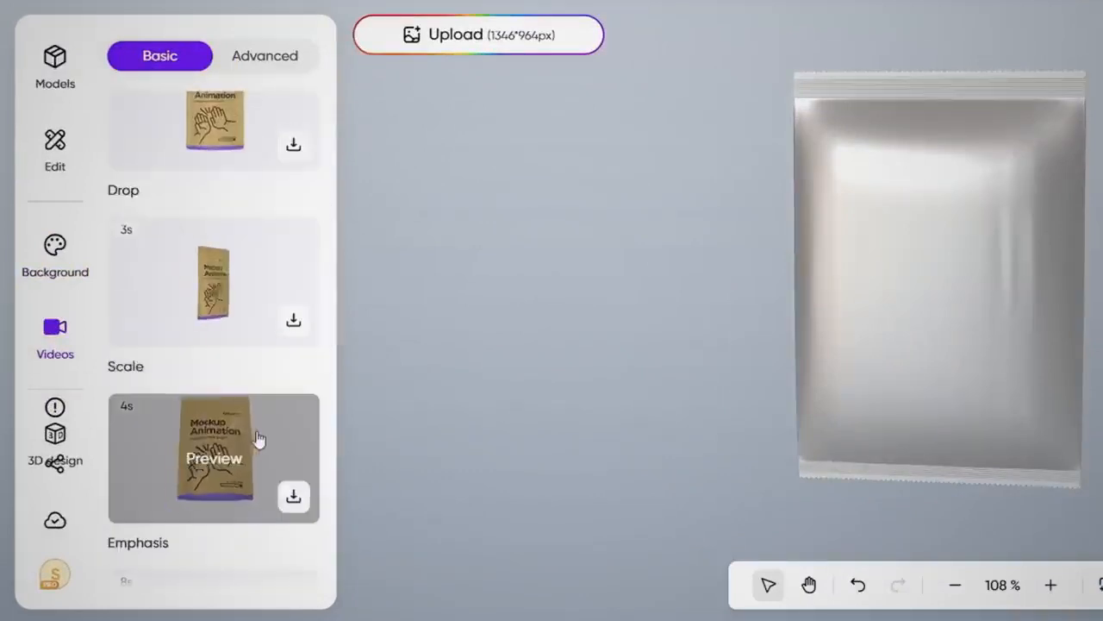
scroll(259, 438, down, 8)
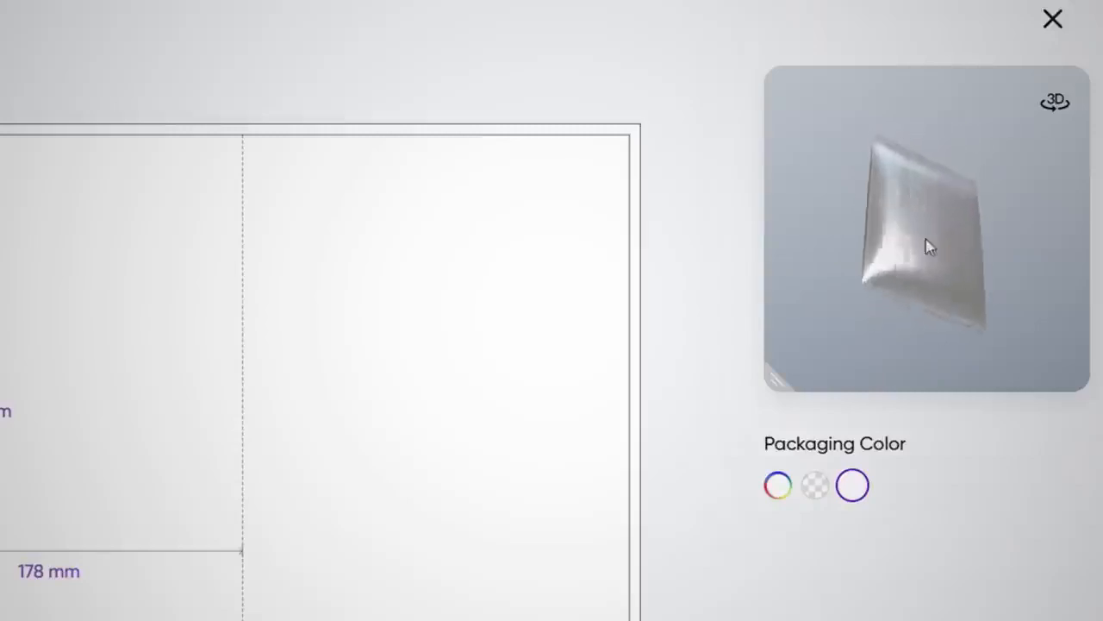
Upload the Packaging Chicken Nugget_02_page-0001 image from Downloads and enlarge it to cover the bag's whole dieline.
drag(915, 299, 949, 303)
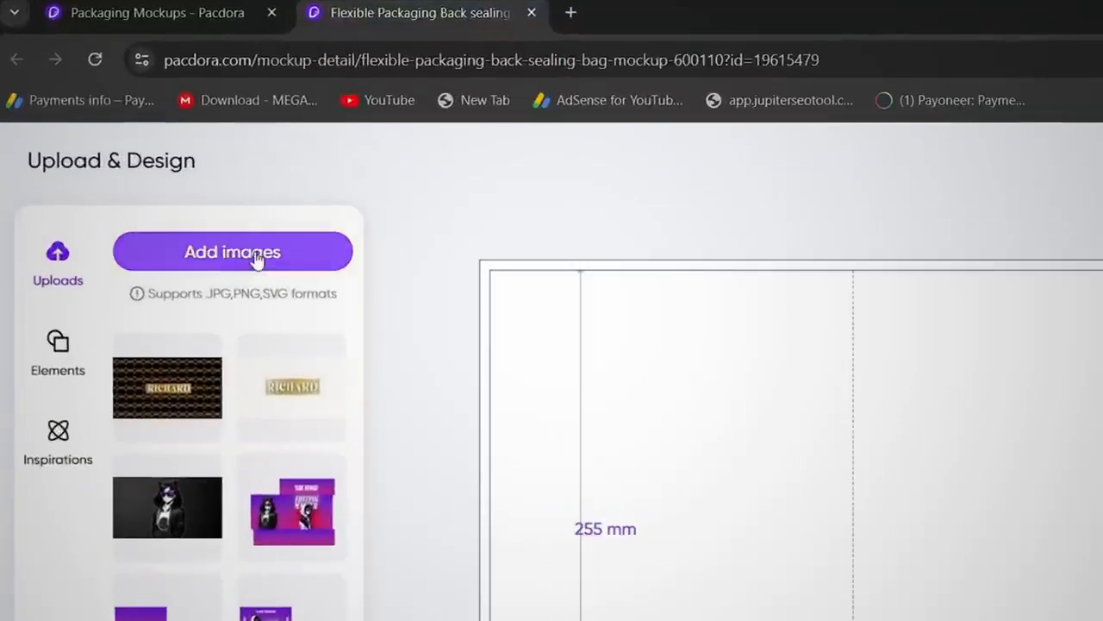
click(254, 256)
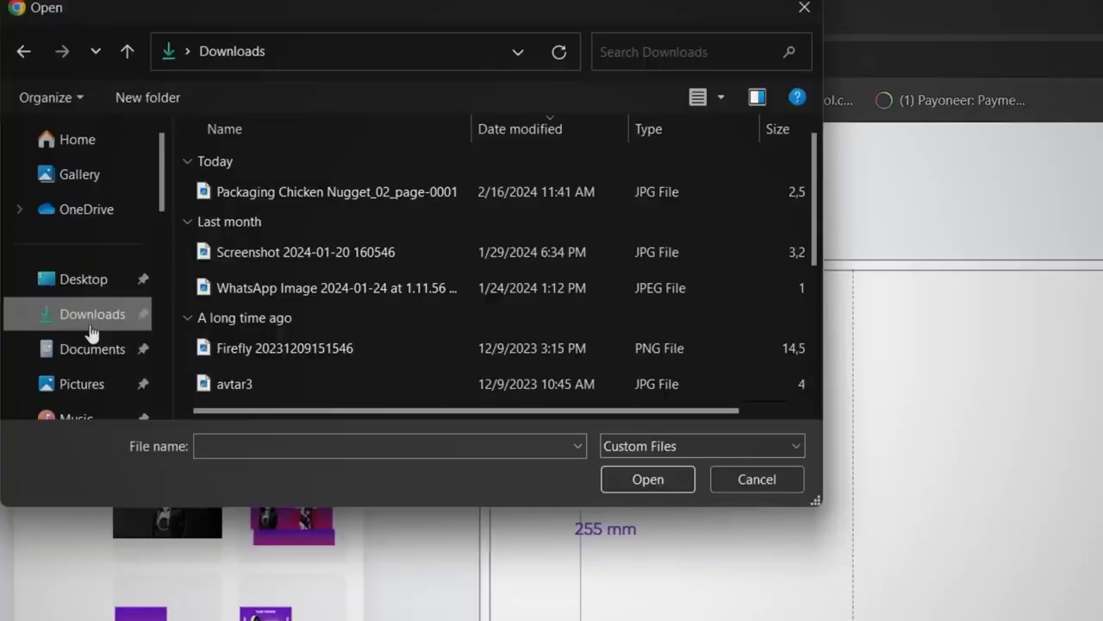
click(663, 489)
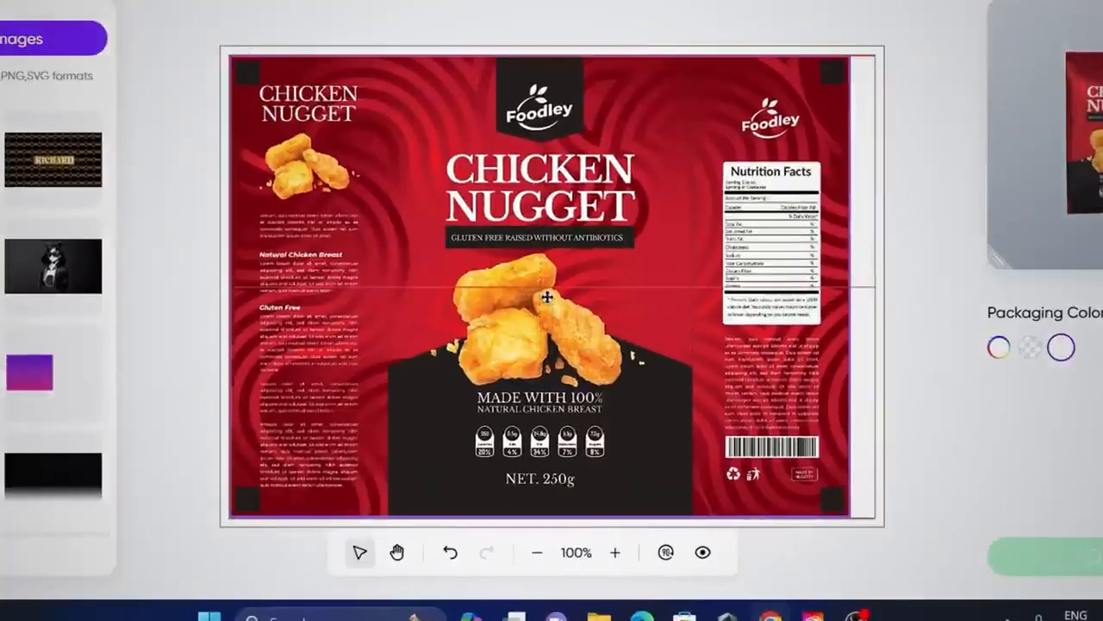
drag(849, 515, 875, 535)
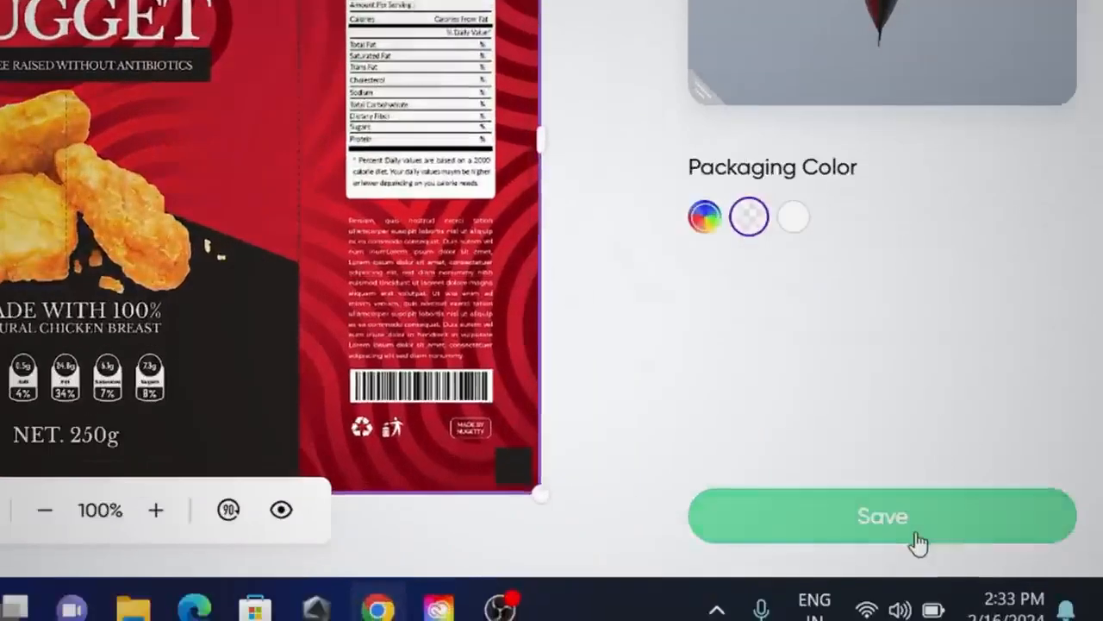
Save the chicken nugget artwork to the bag mockup and inspect the finished pouch.
click(1060, 559)
drag(700, 465, 649, 400)
scroll(664, 404, down, 5)
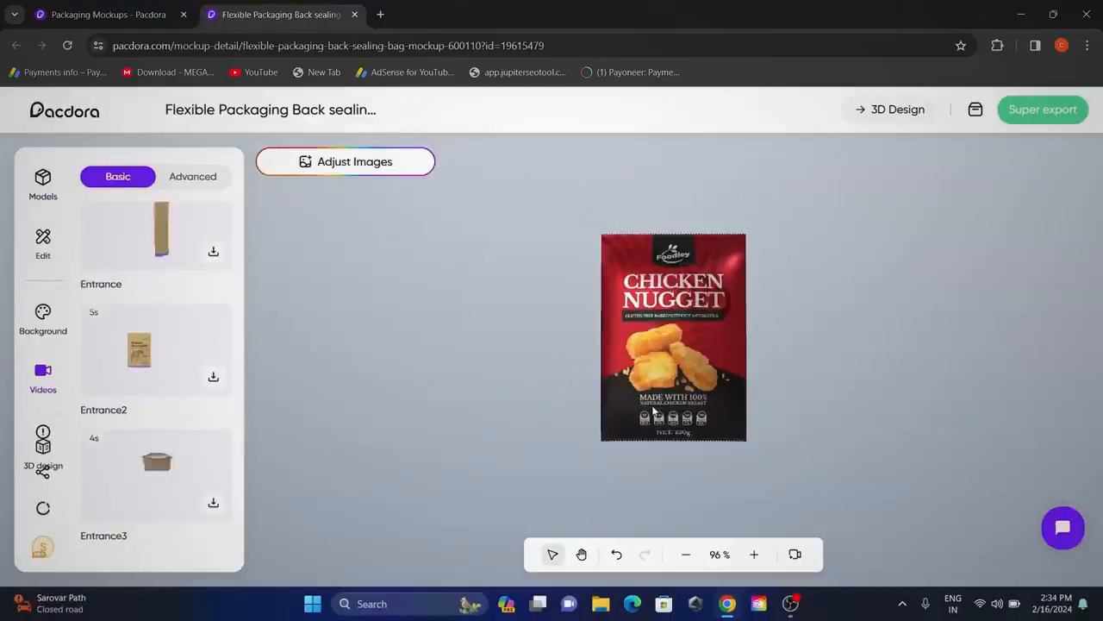
scroll(653, 403, up, 6)
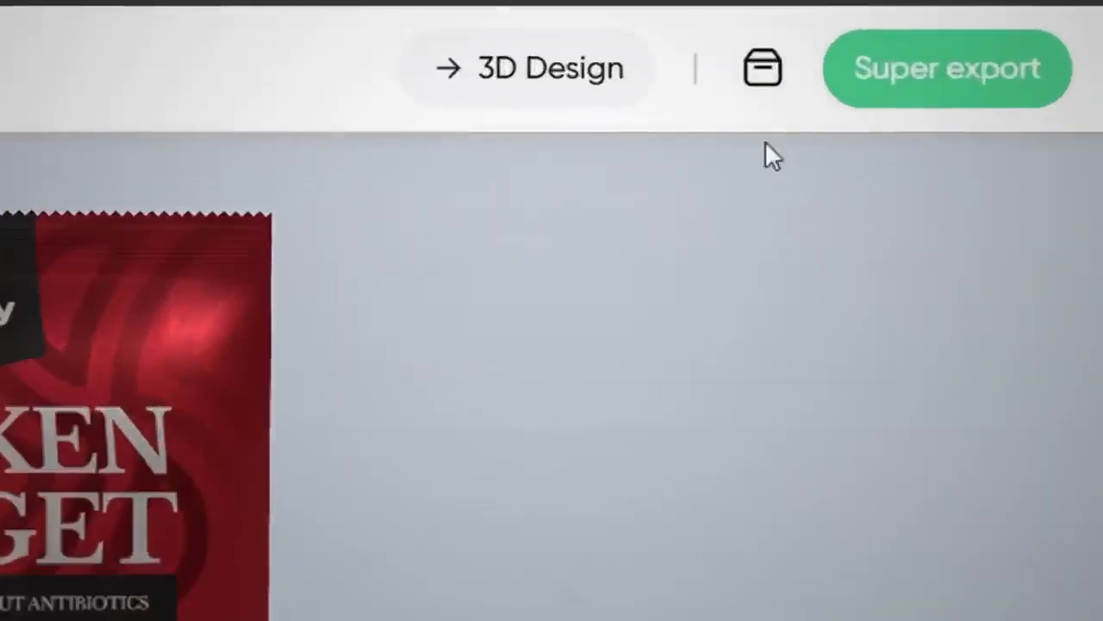
Open the chicken nugget bag in the 3D design scene, face it frontally and apply the orange gradient background.
click(845, 104)
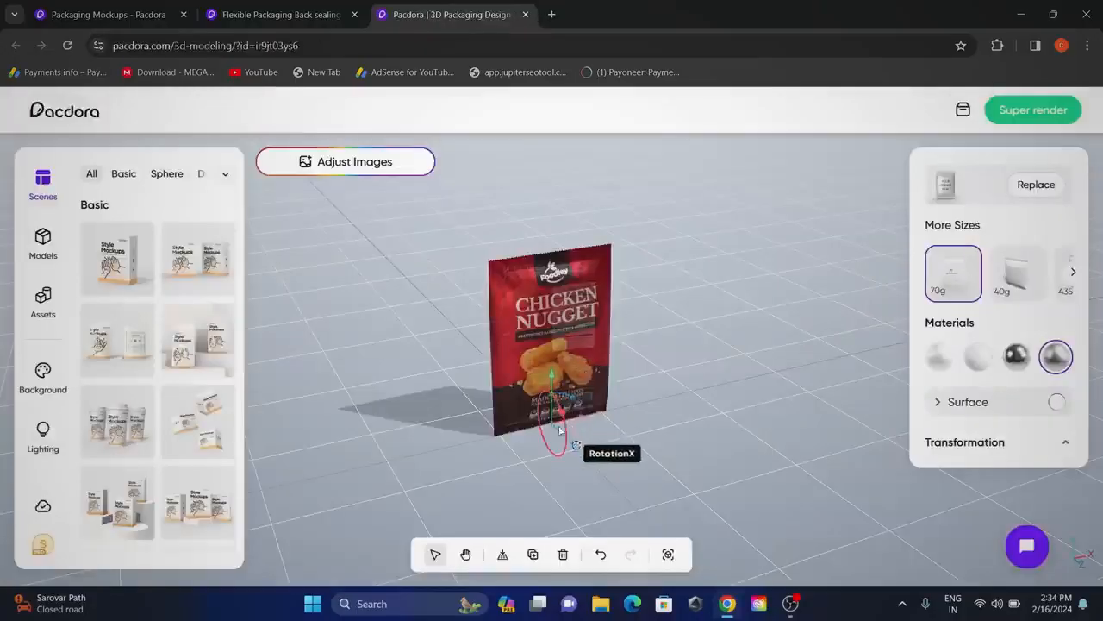
drag(559, 431, 697, 436)
click(43, 371)
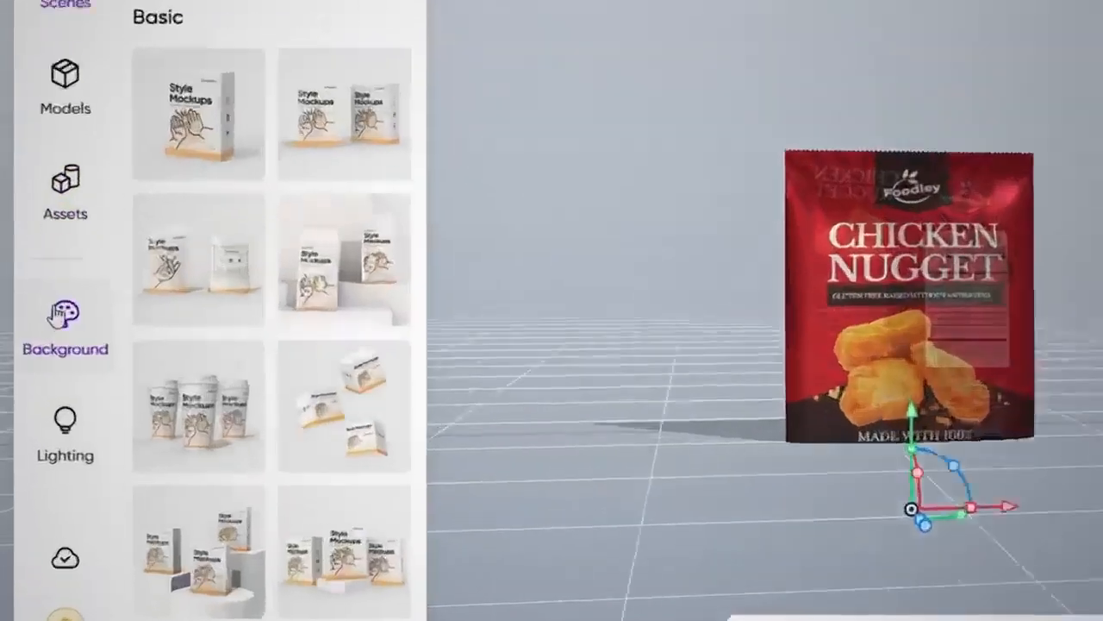
click(203, 309)
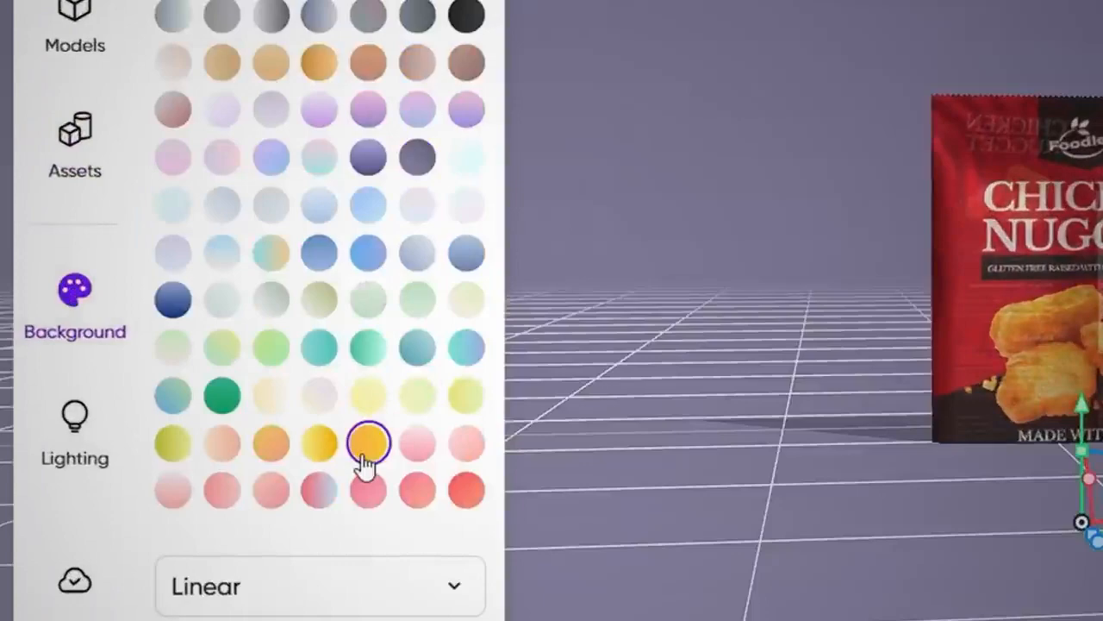
click(363, 455)
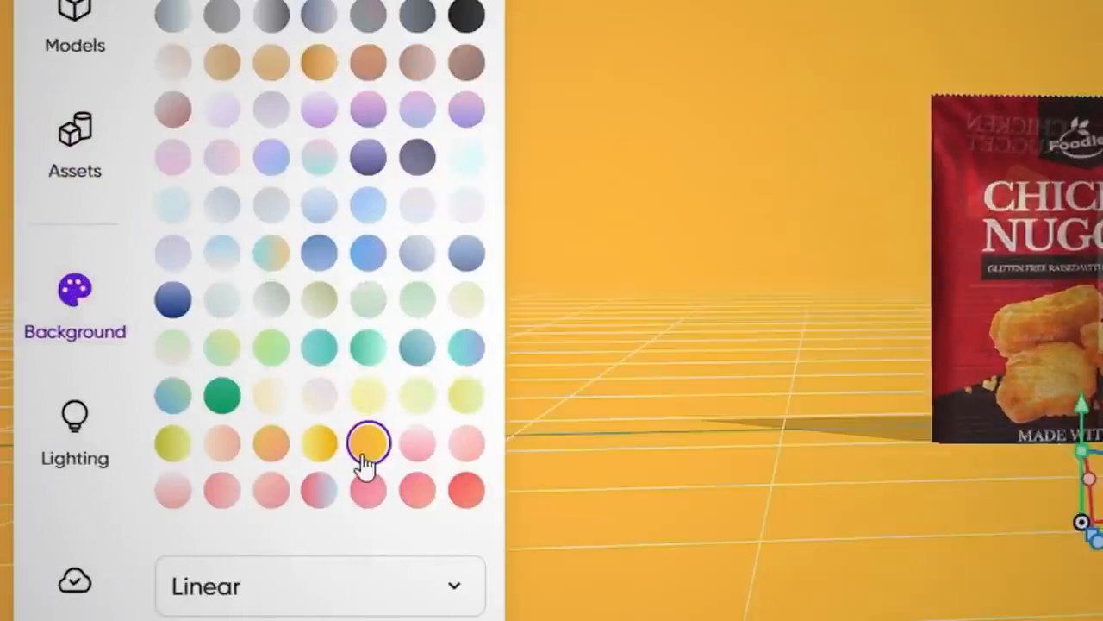
Browse the scene library through to the Christmas designs and switch to the red scene with gold ribbons and spheres.
click(101, 0)
scroll(406, 439, down, 15)
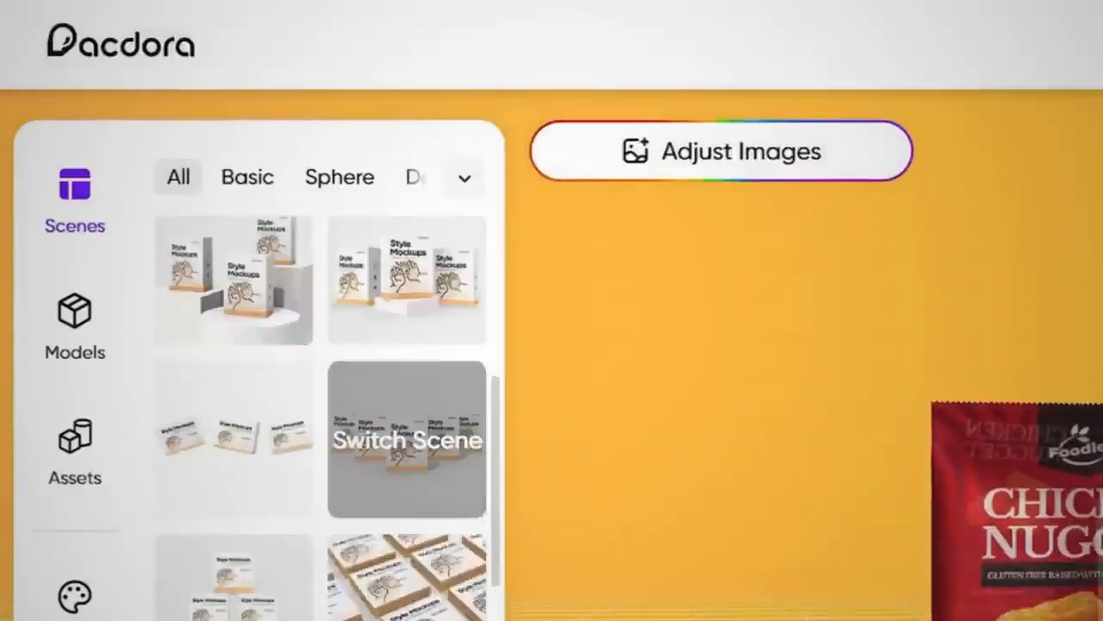
scroll(429, 602, down, 20)
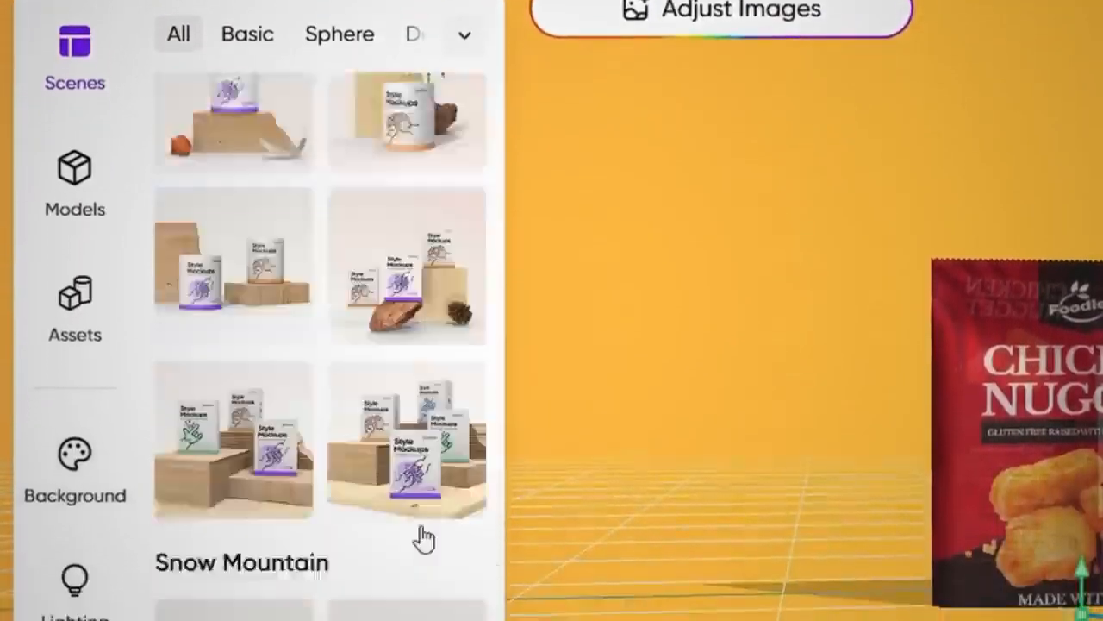
scroll(465, 454, down, 20)
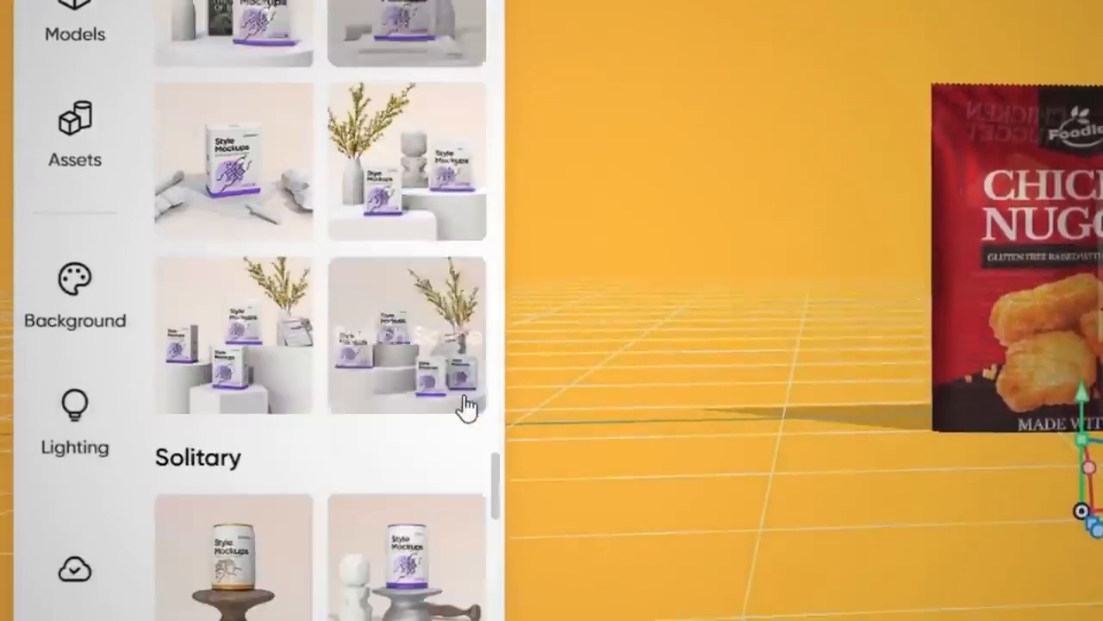
scroll(465, 323, down, 15)
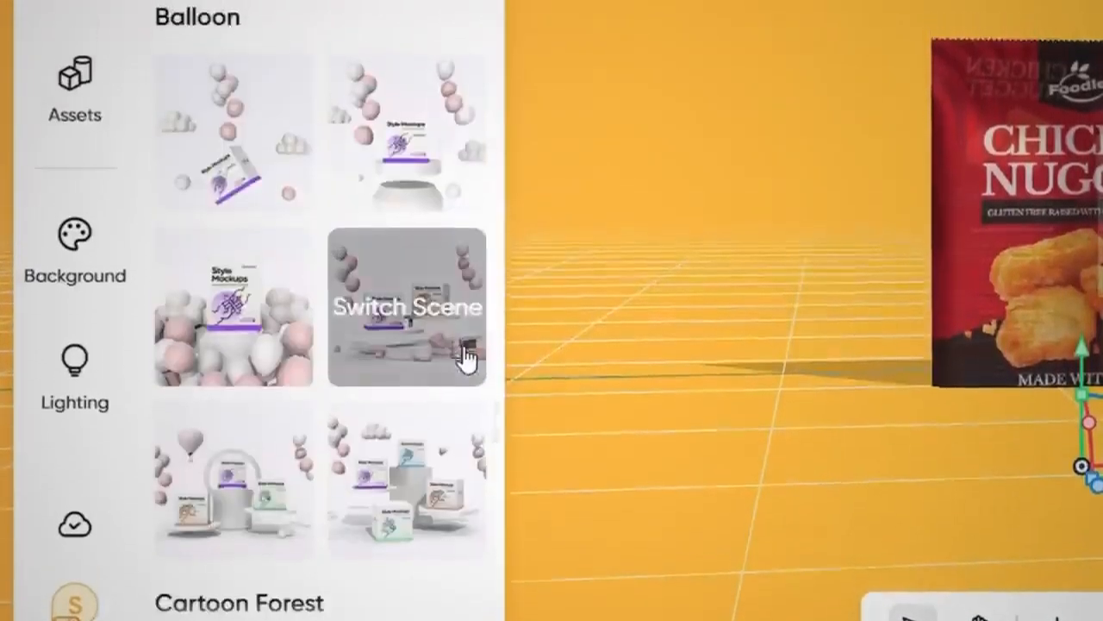
scroll(465, 462, down, 20)
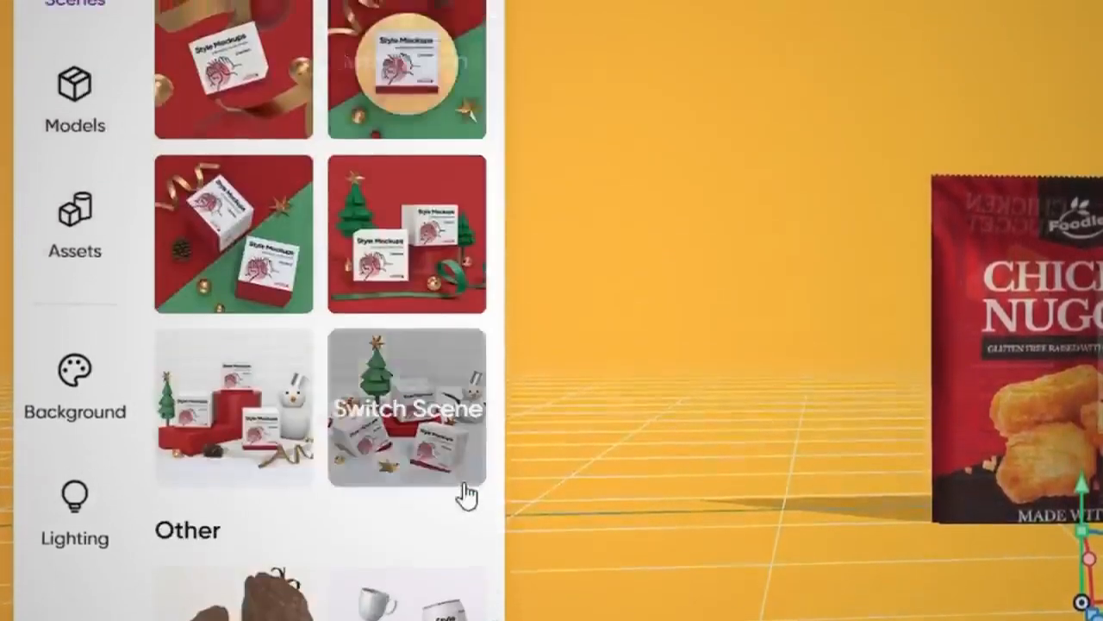
scroll(465, 595, up, 15)
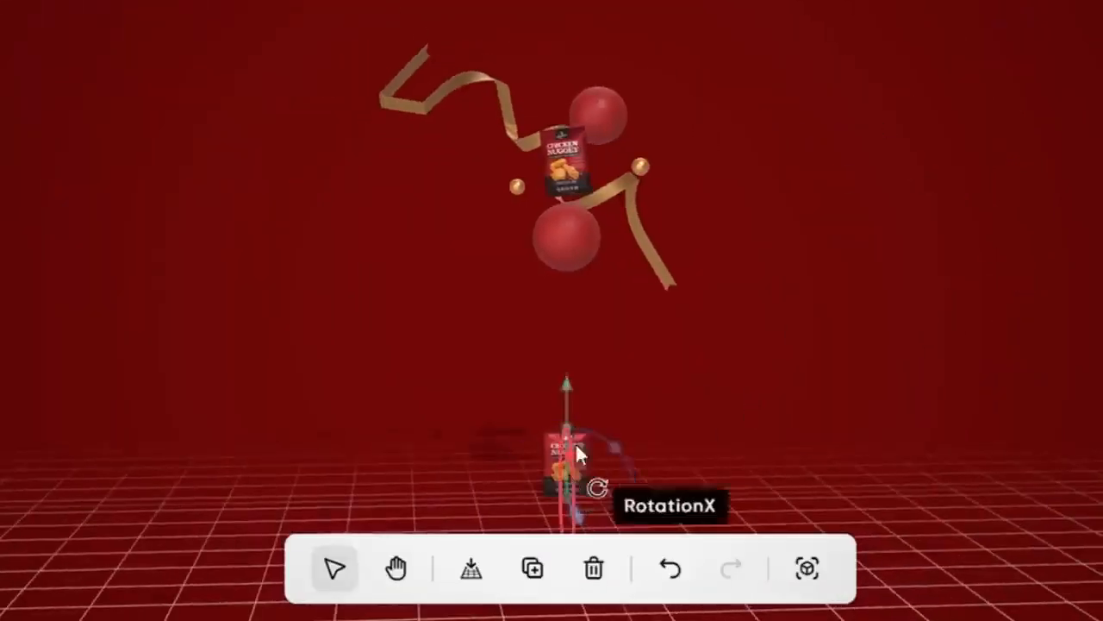
Place the second chicken nugget pouch beside the floating one, moving it by -8 along X and tilting it diagonally.
scroll(579, 509, up, 3)
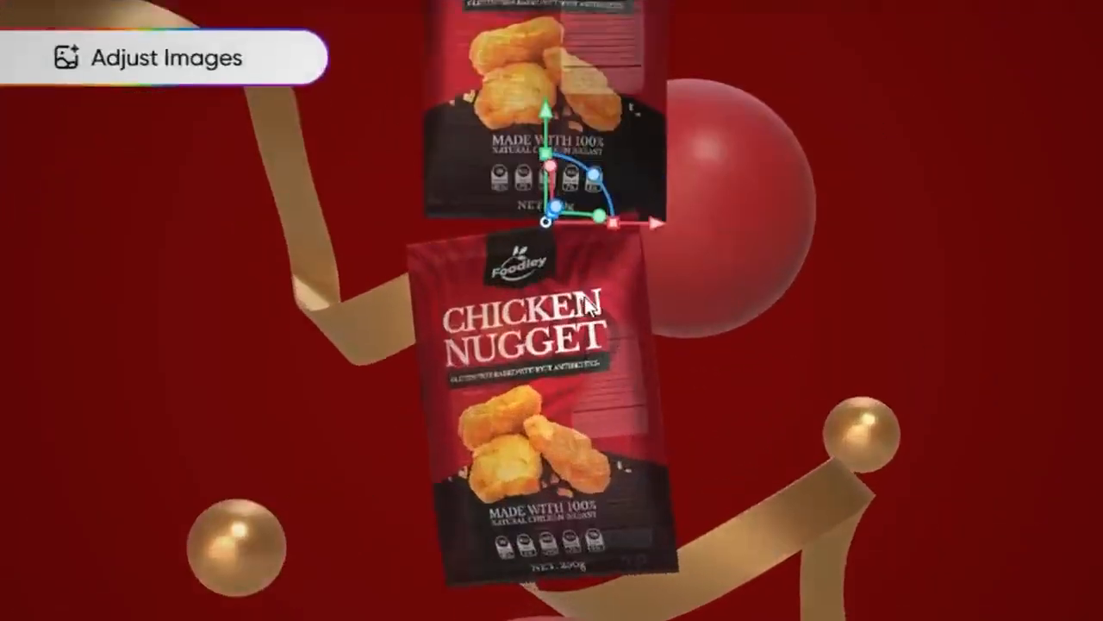
drag(561, 192, 562, 482)
drag(628, 562, 419, 594)
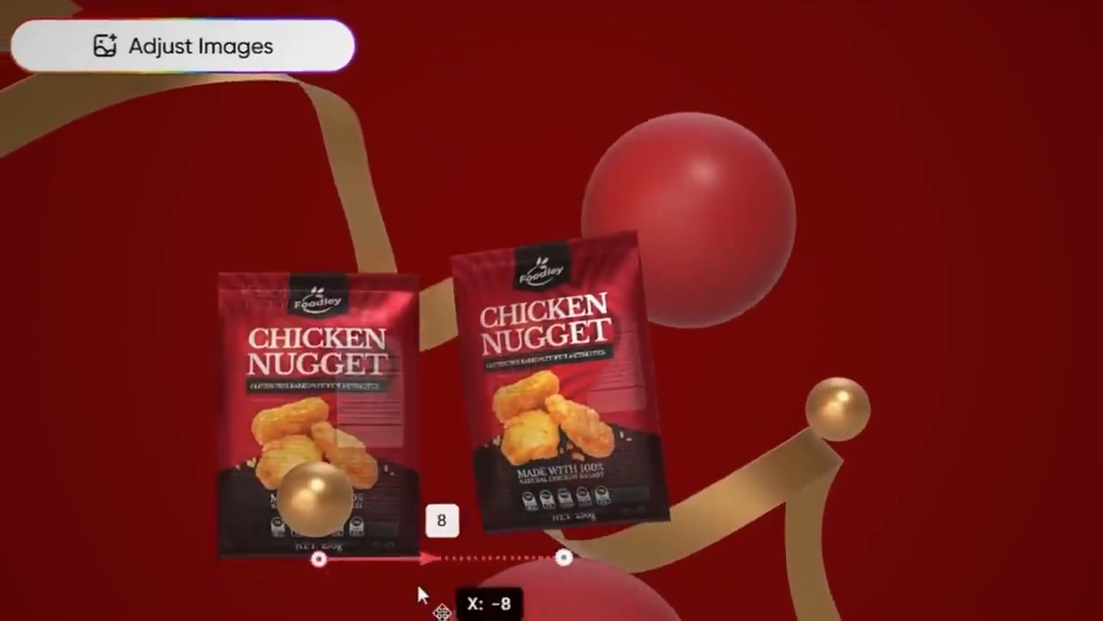
drag(374, 512, 345, 488)
drag(430, 485, 540, 465)
drag(647, 440, 492, 482)
drag(333, 466, 333, 468)
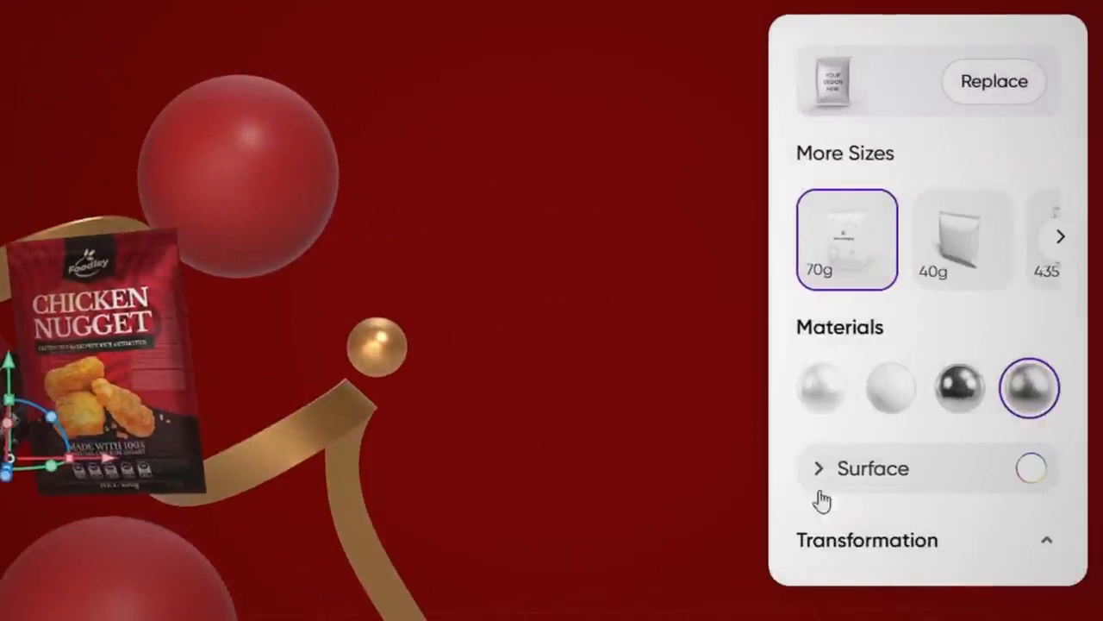
Adjust the pouch's surface metalness and roughness so the bag material looks brighter in the scene.
click(818, 471)
scroll(862, 517, down, 2)
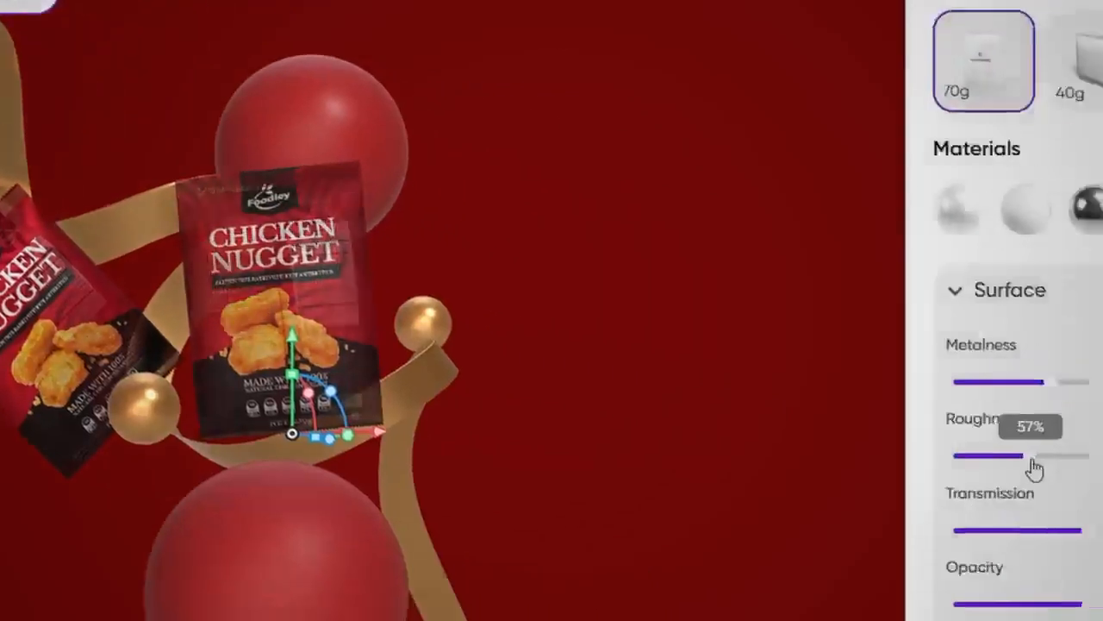
drag(1034, 466, 1005, 457)
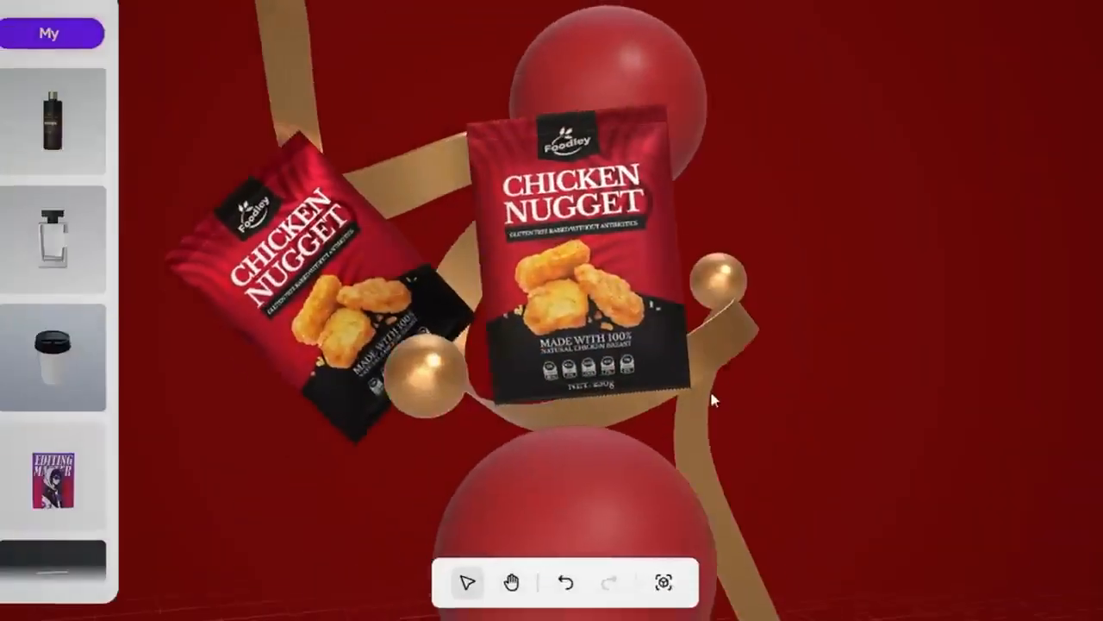
click(560, 259)
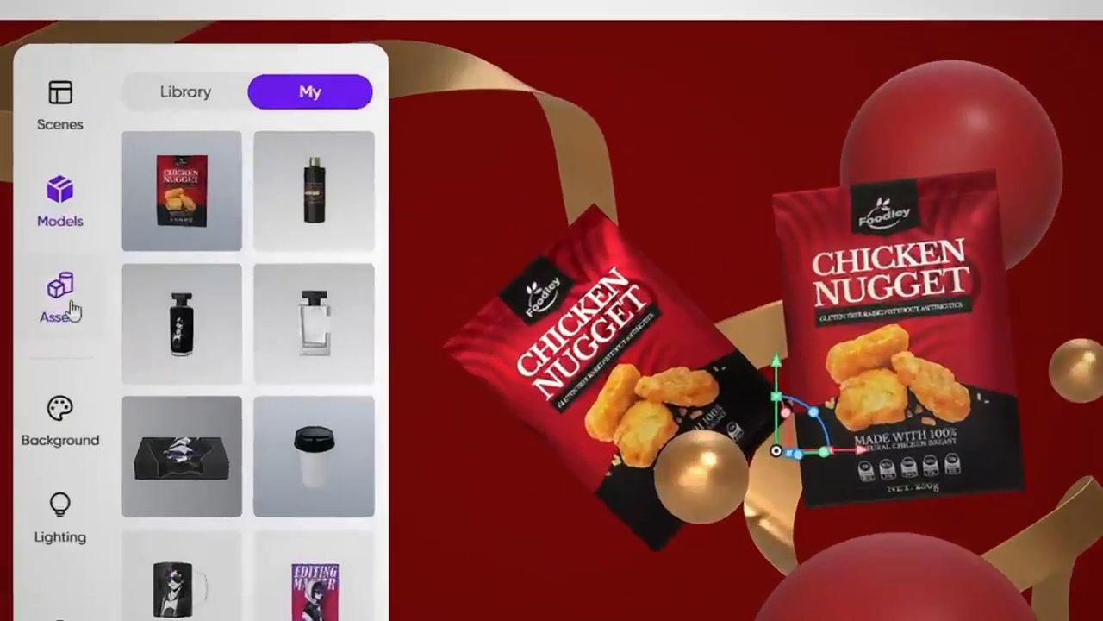
Try adding a cube shape from the assets to the scene and delete it again.
click(73, 309)
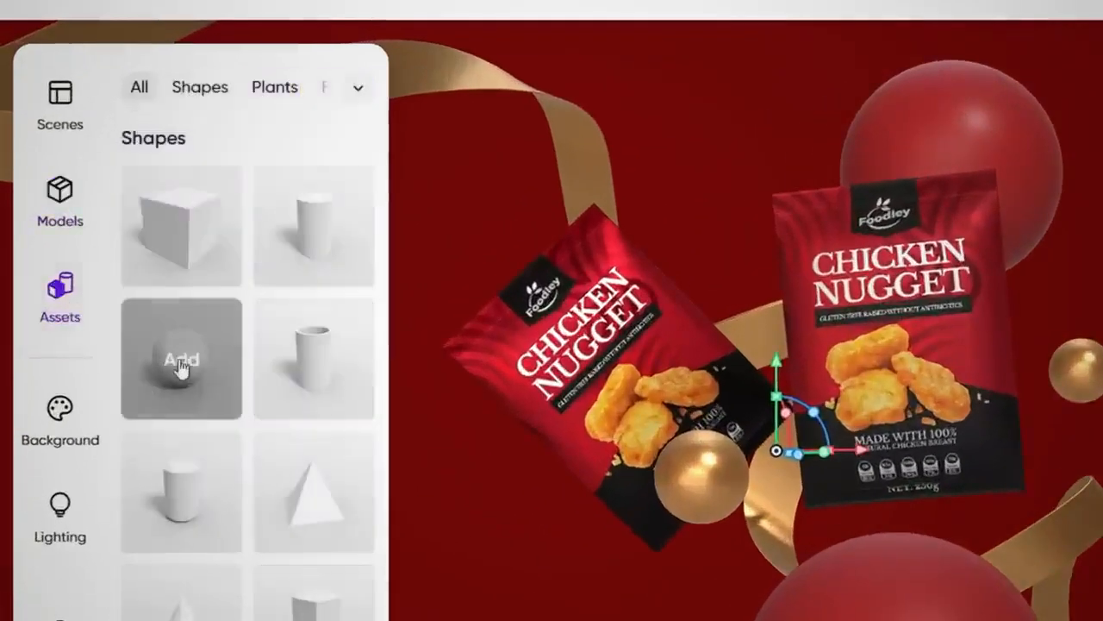
mouse_move(183, 231)
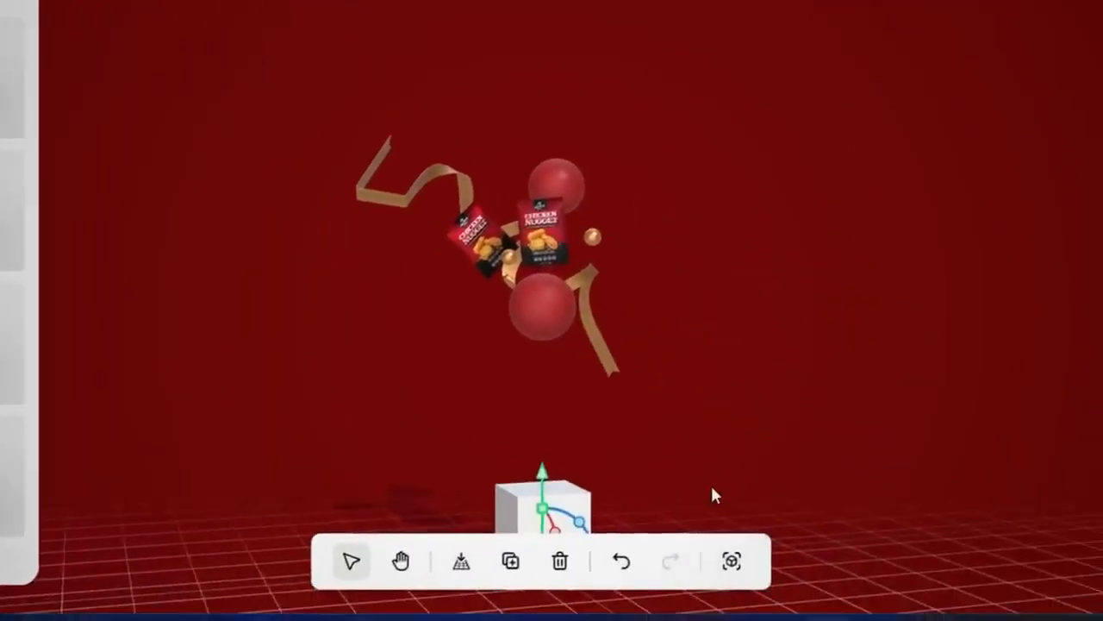
scroll(680, 484, down, 3)
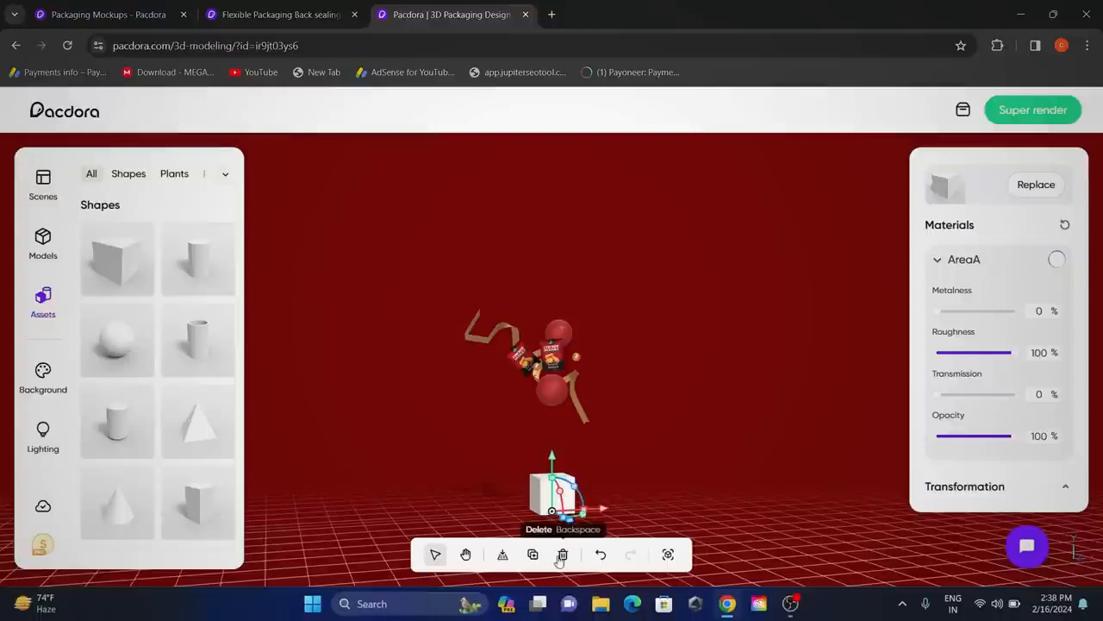
click(561, 556)
Try a transparent and an ochre background behind the pouches and settle on the dark red #a01120.
scroll(681, 369, up, 5)
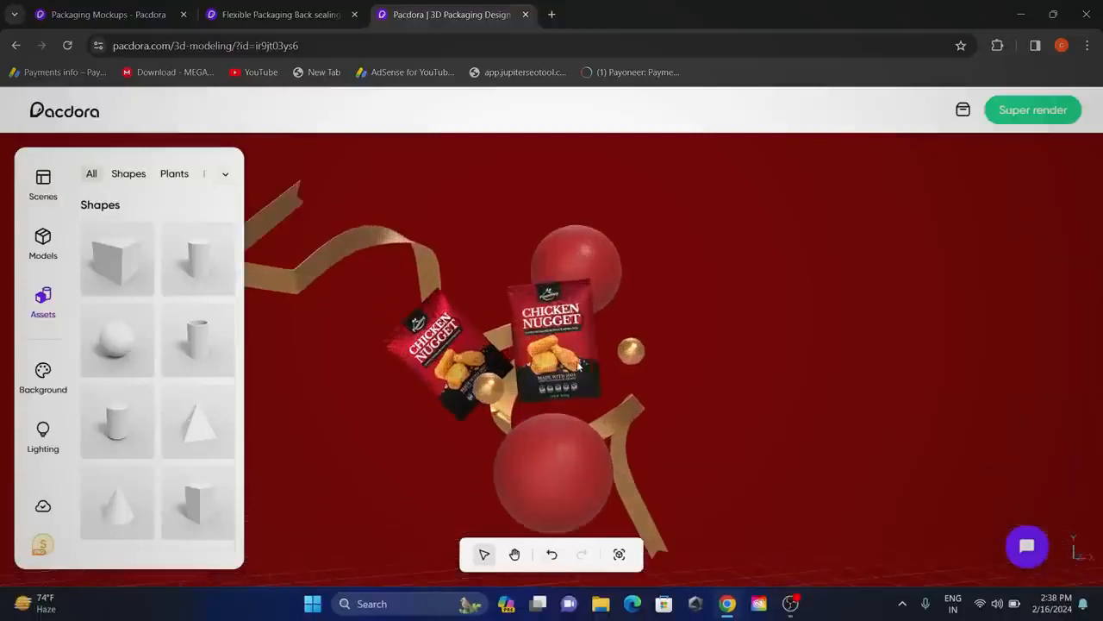
scroll(647, 367, up, 3)
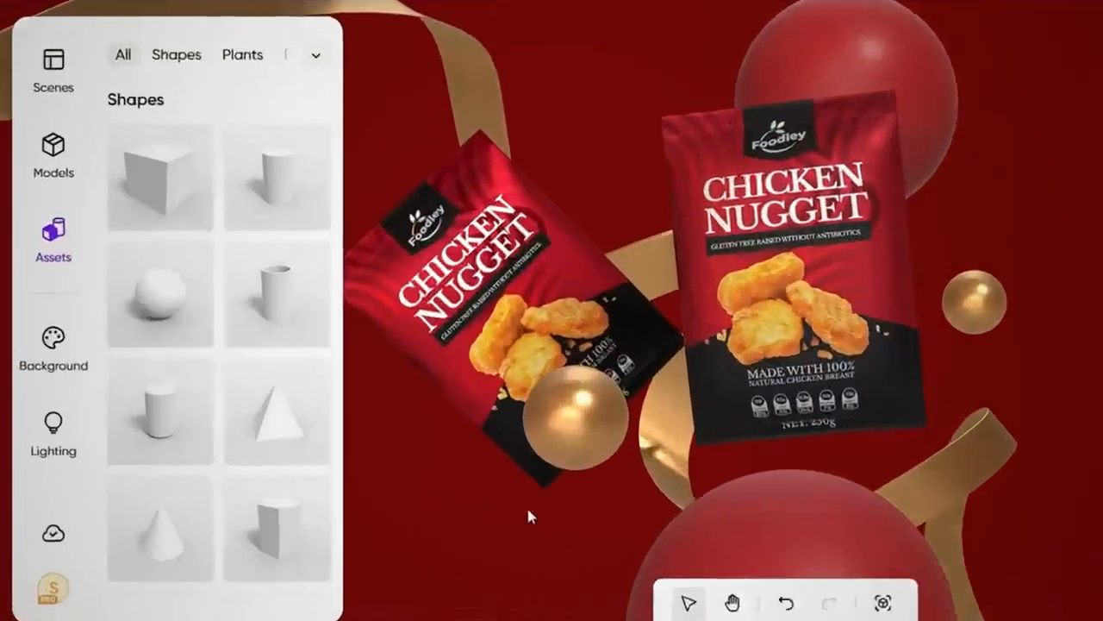
click(43, 372)
click(129, 142)
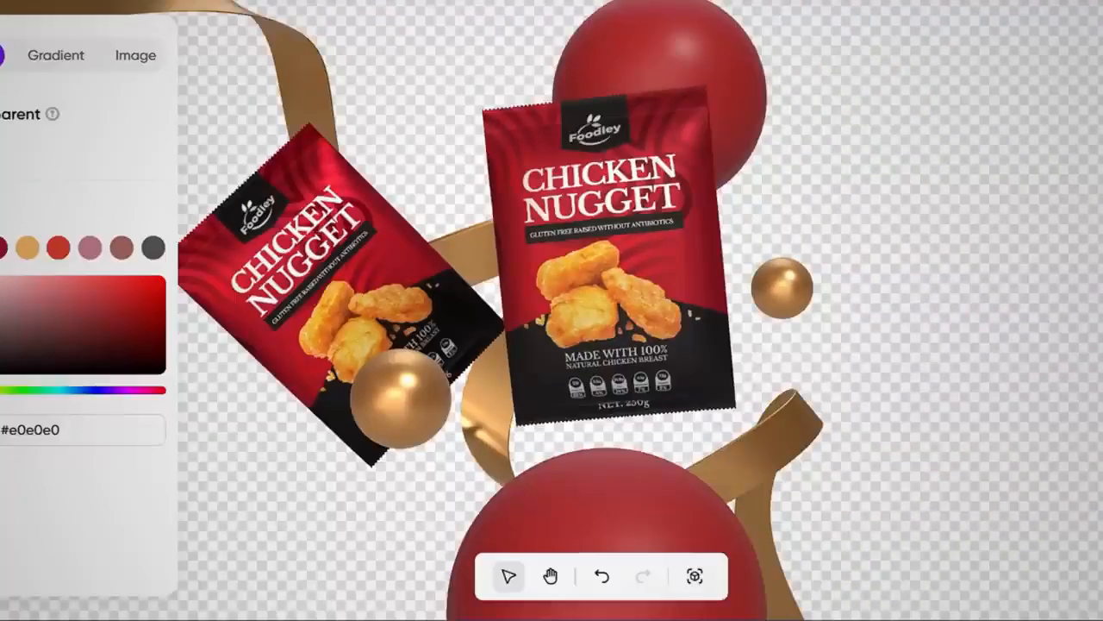
click(2, 248)
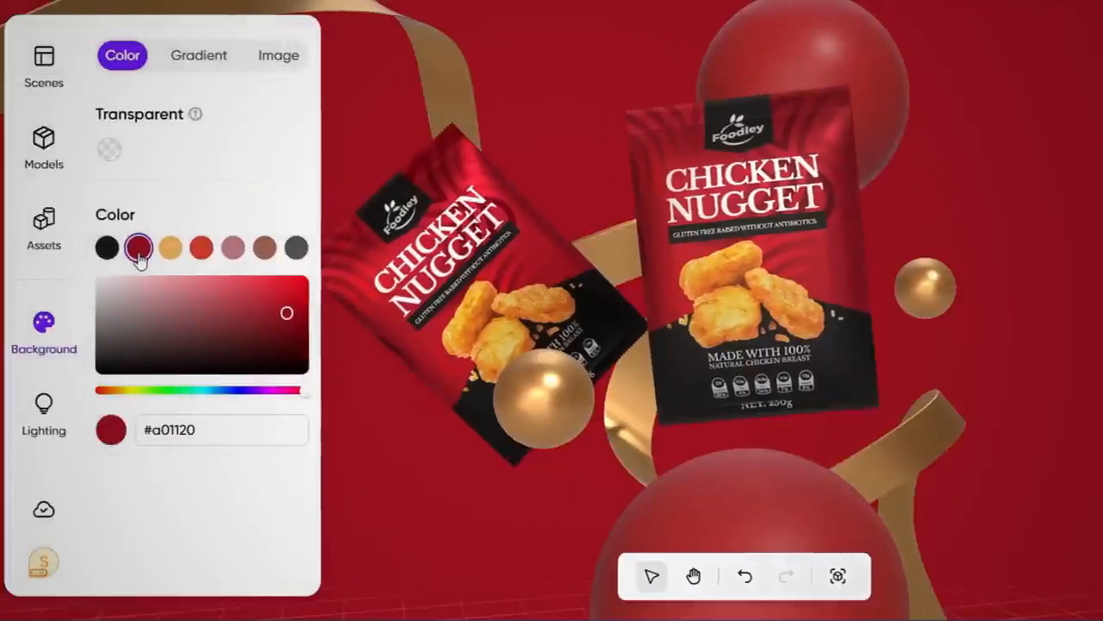
click(171, 249)
click(131, 249)
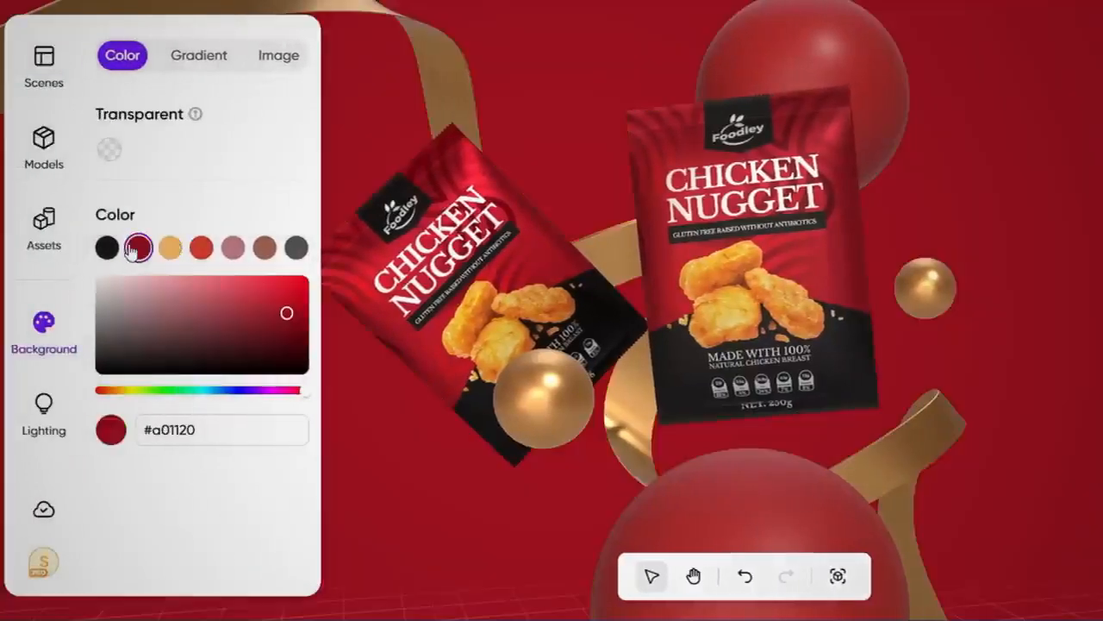
Try the Silky moonlight and Skyfire sunset lighting presets, settle on Evening sun, and open the advanced lighting settings.
click(56, 422)
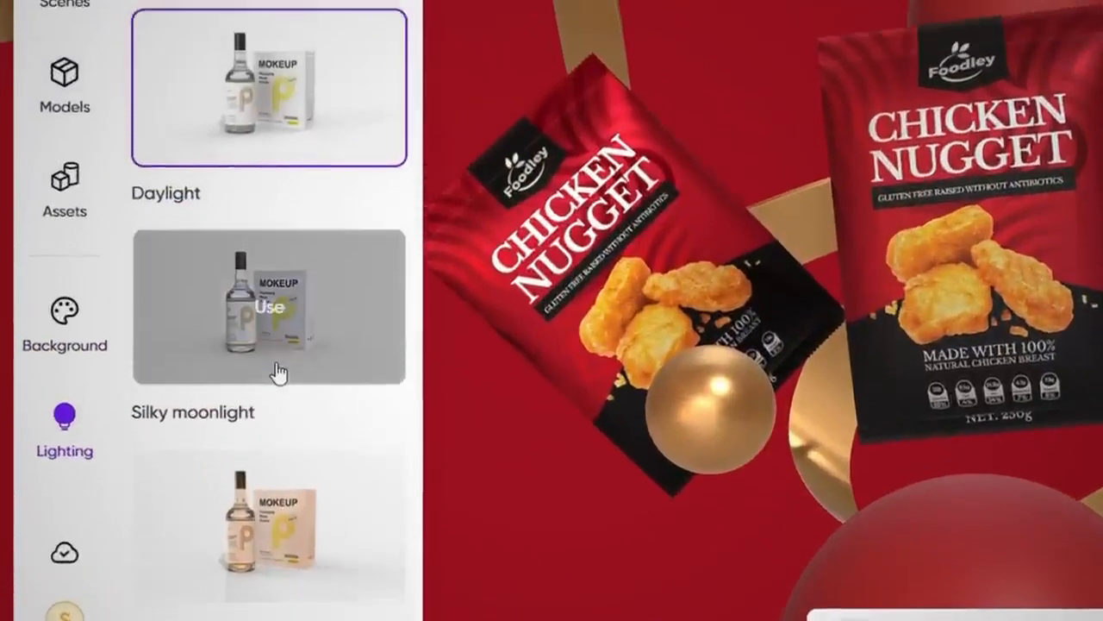
click(276, 312)
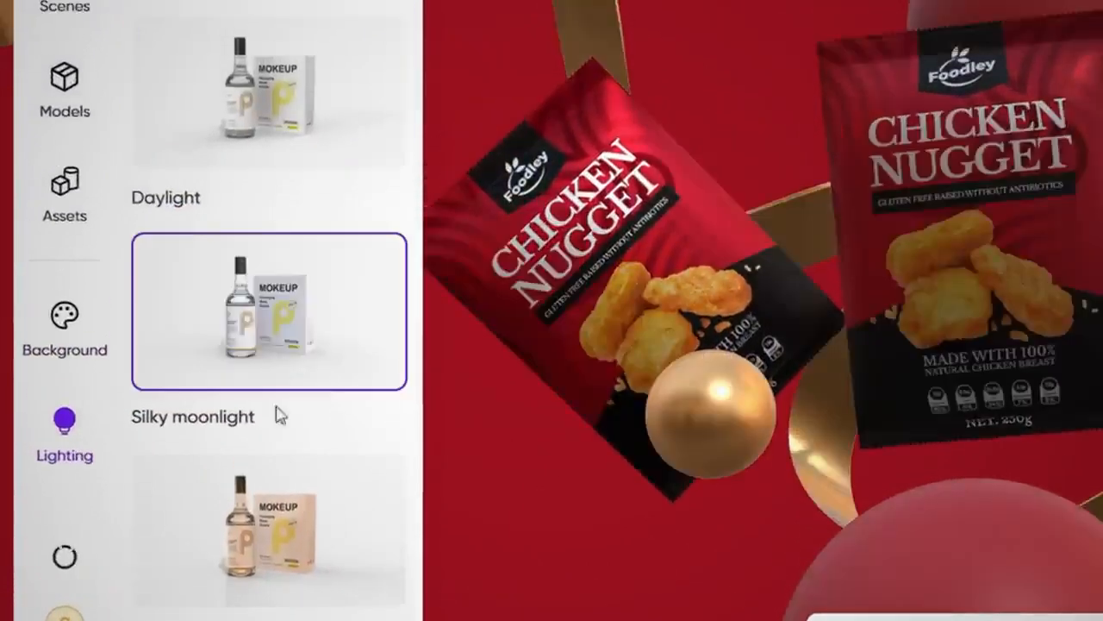
click(281, 536)
scroll(280, 544, down, 5)
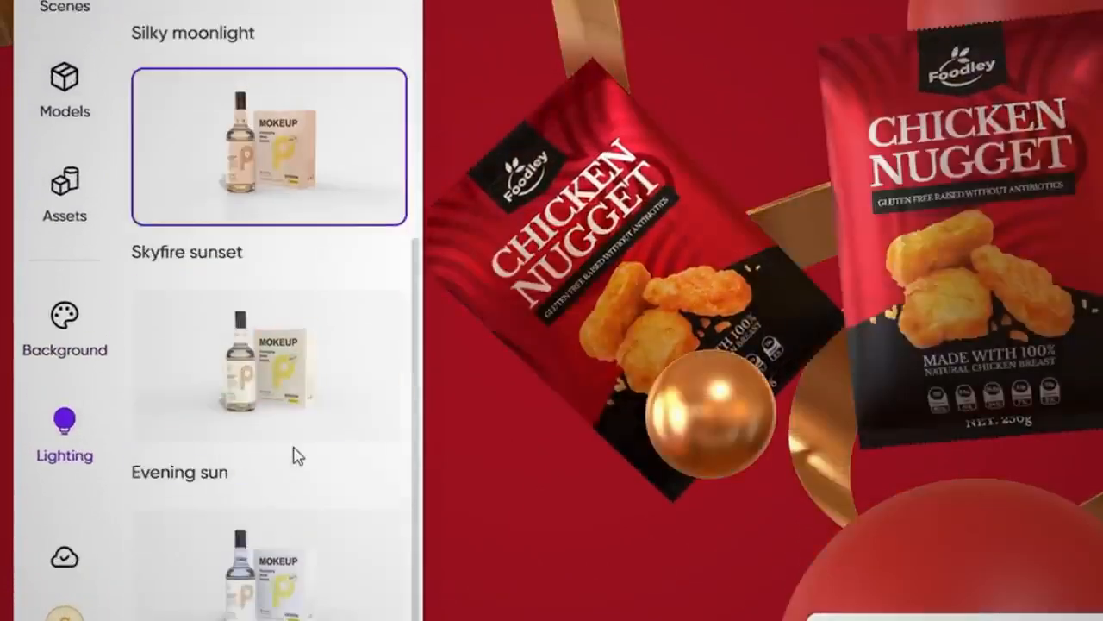
click(259, 536)
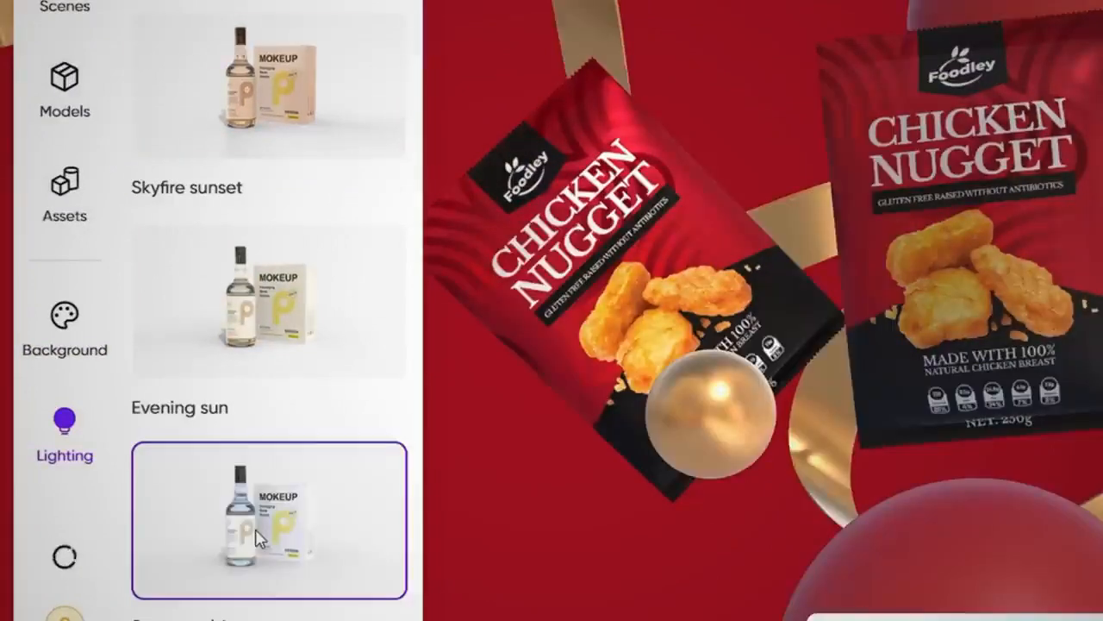
click(269, 299)
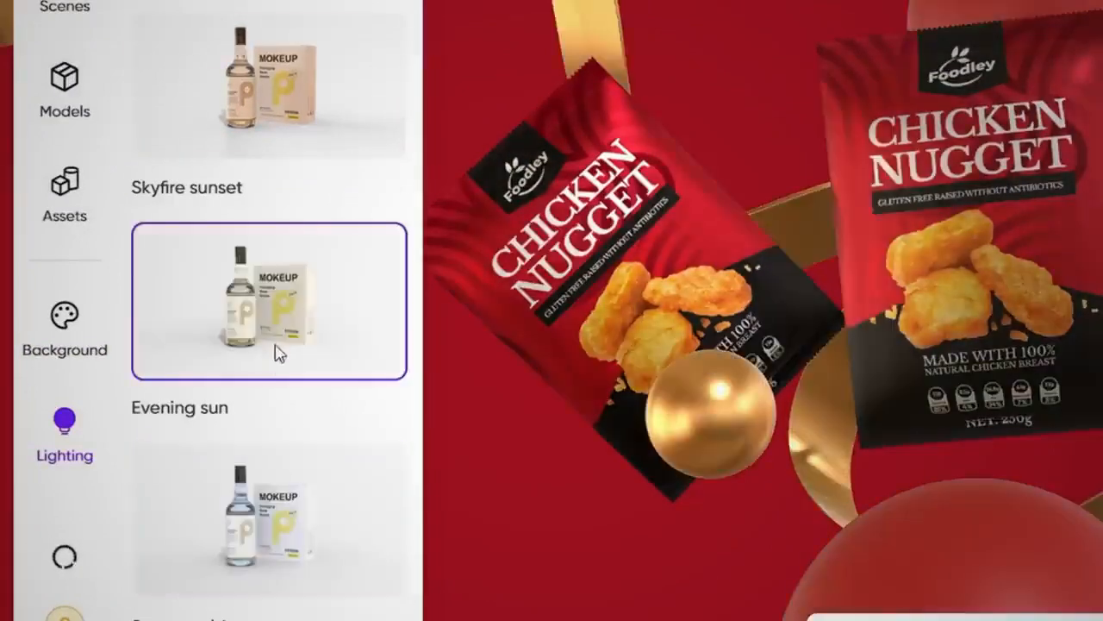
scroll(278, 353, up, 5)
click(338, 74)
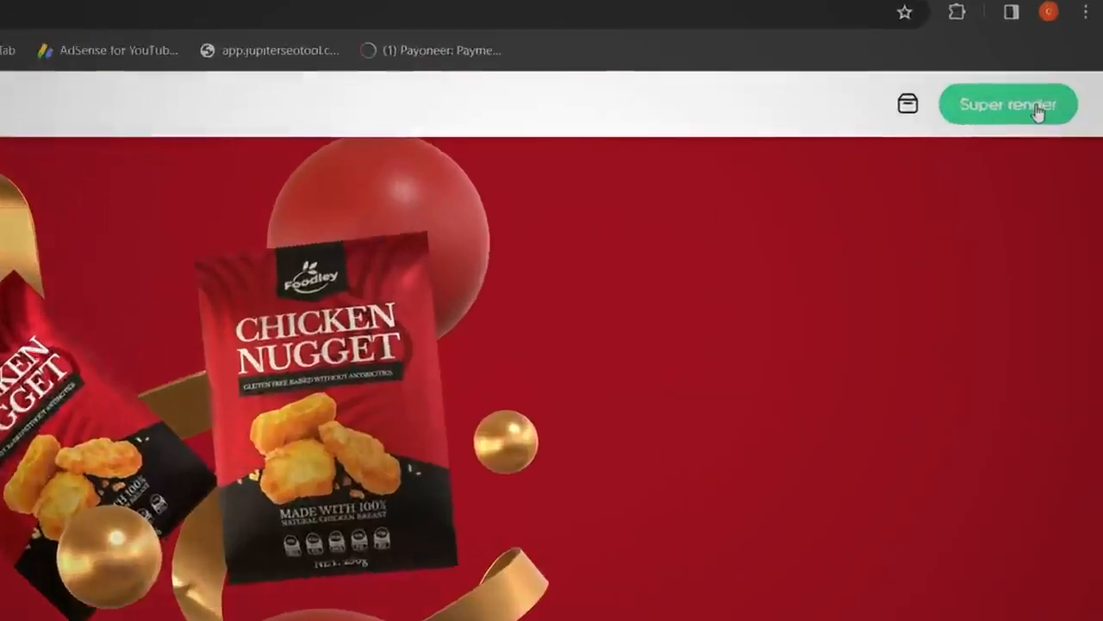
Open the super render options for the 3D scene and choose PNG as the output format.
click(1040, 111)
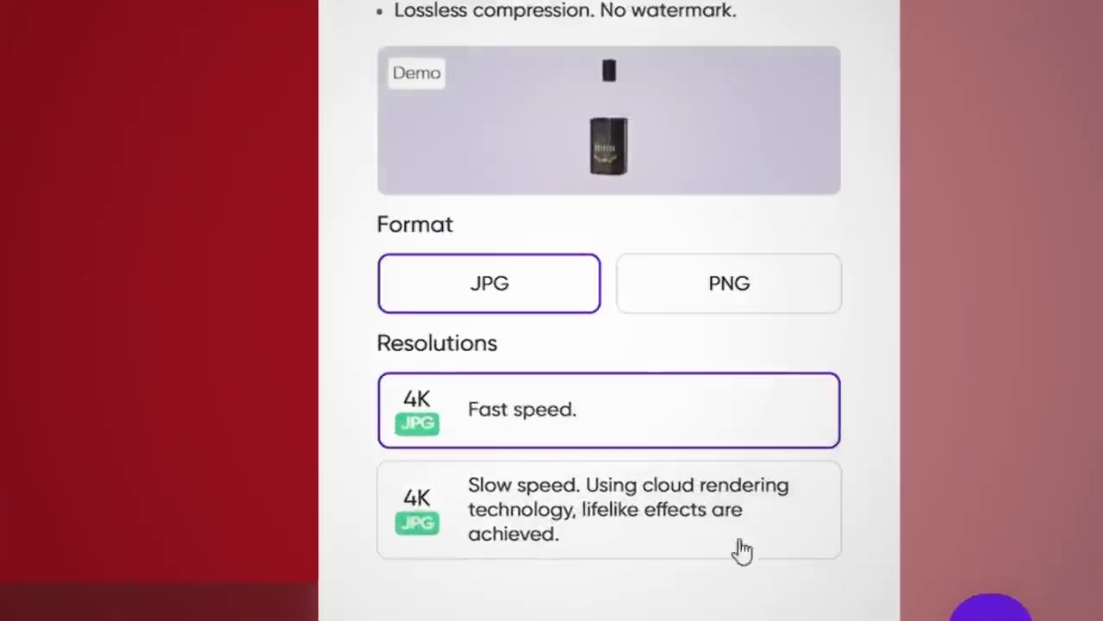
click(730, 292)
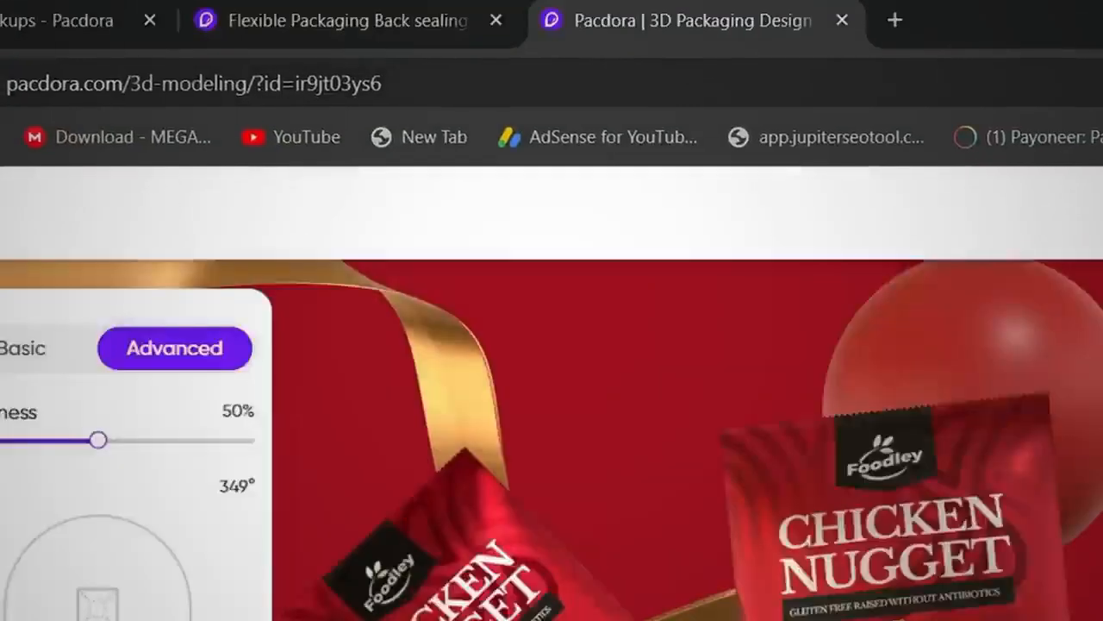
Switch to the back sealing bag mockup's page and look through its super export options for the dieline and videos.
click(346, 21)
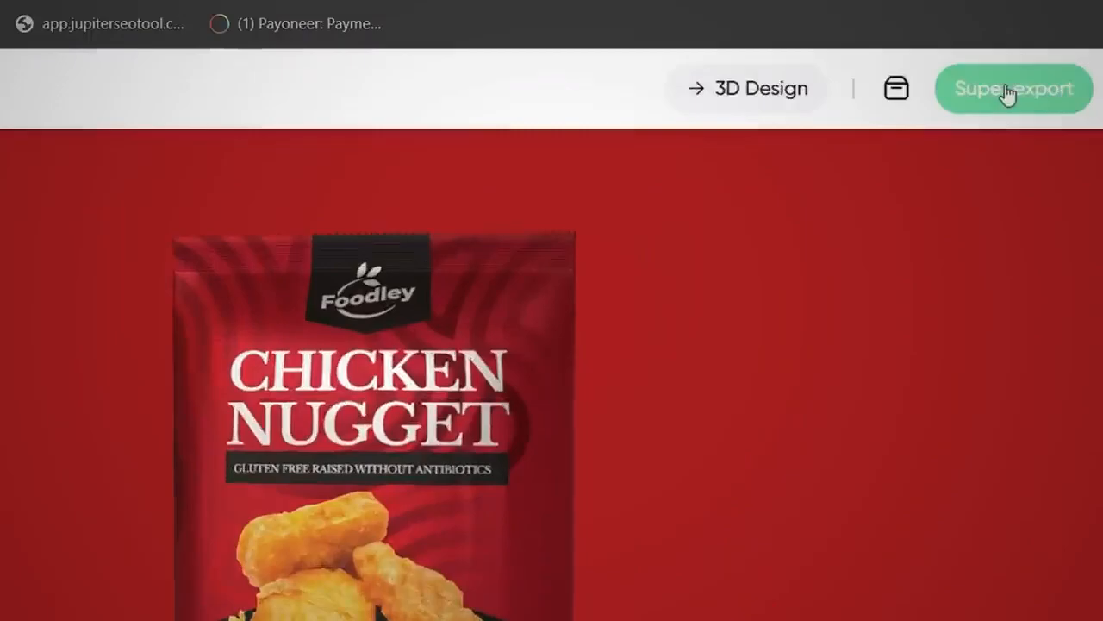
click(1037, 108)
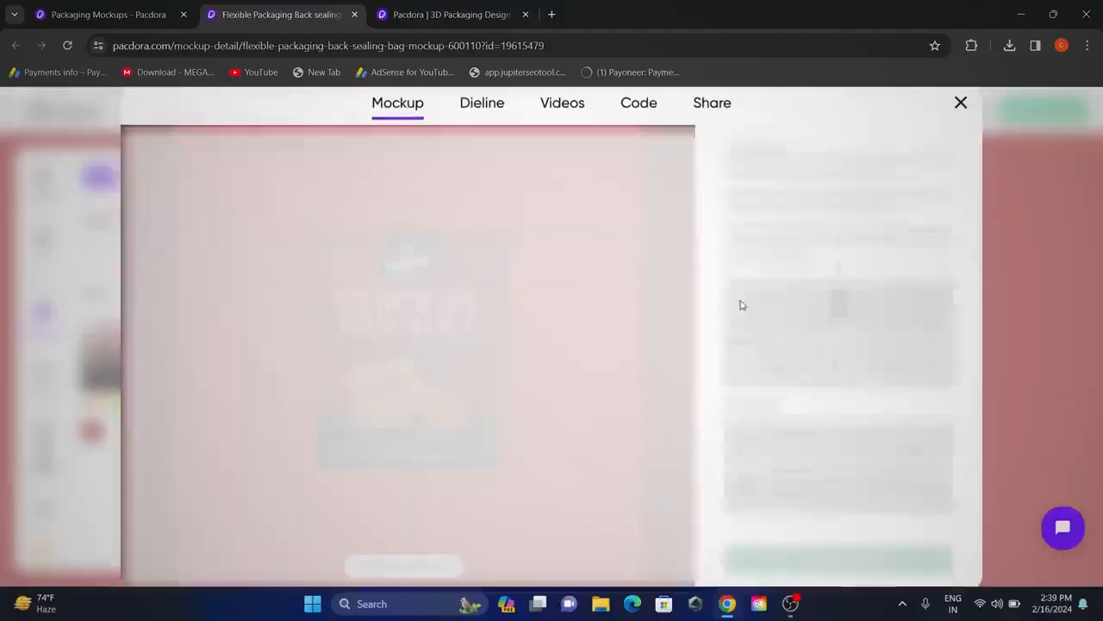
click(484, 112)
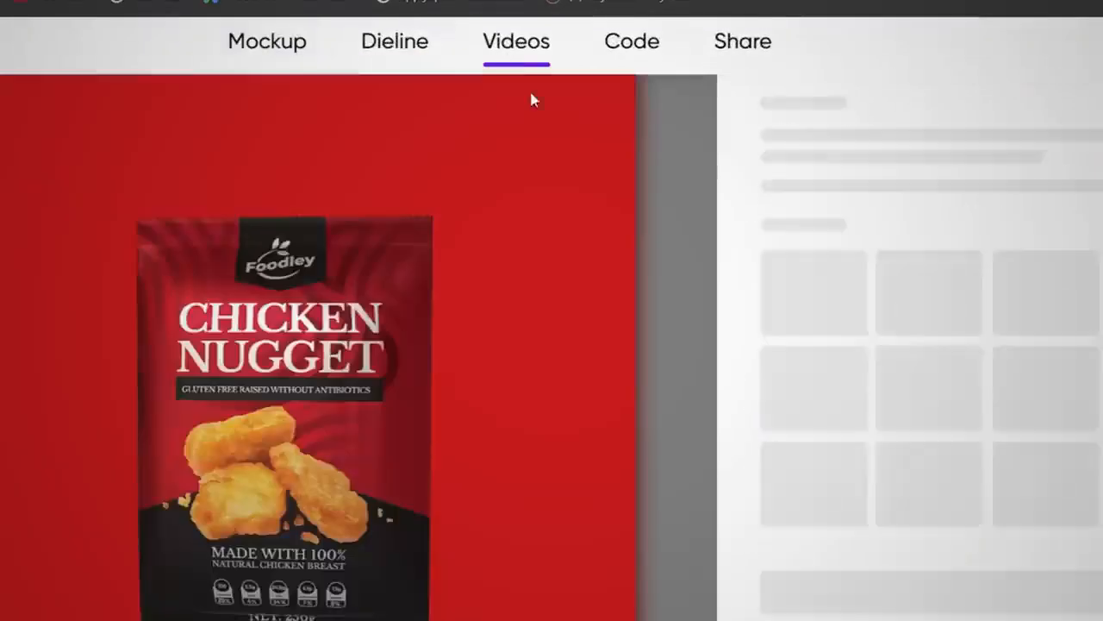
Preview several of the animation styles in the pouch mockup's video export options.
click(937, 344)
click(1065, 345)
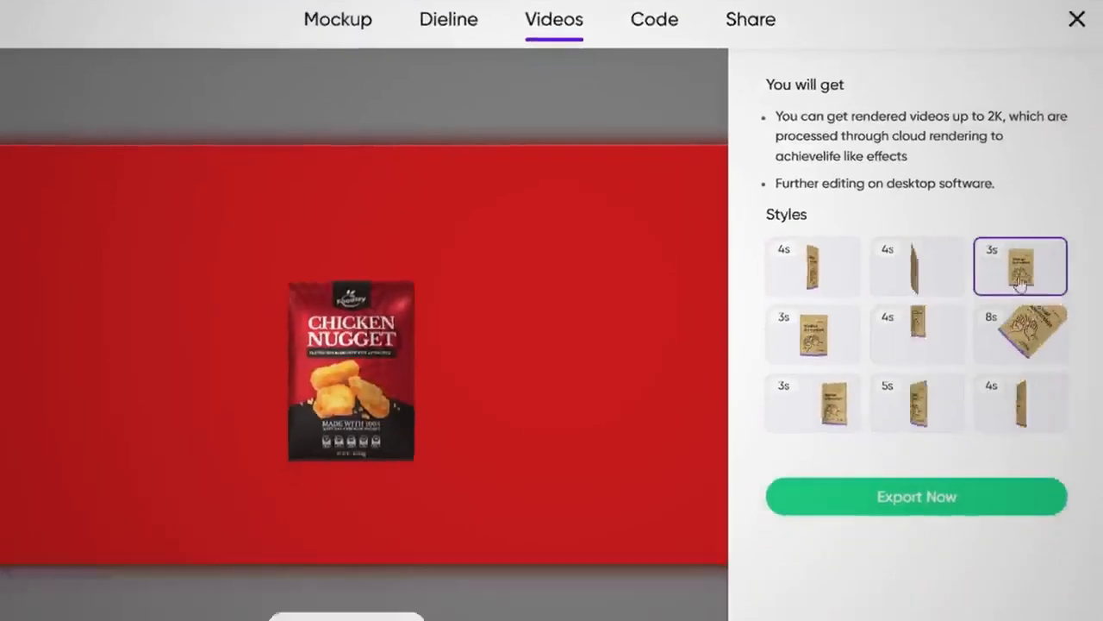
click(812, 413)
click(938, 408)
click(1039, 415)
click(837, 394)
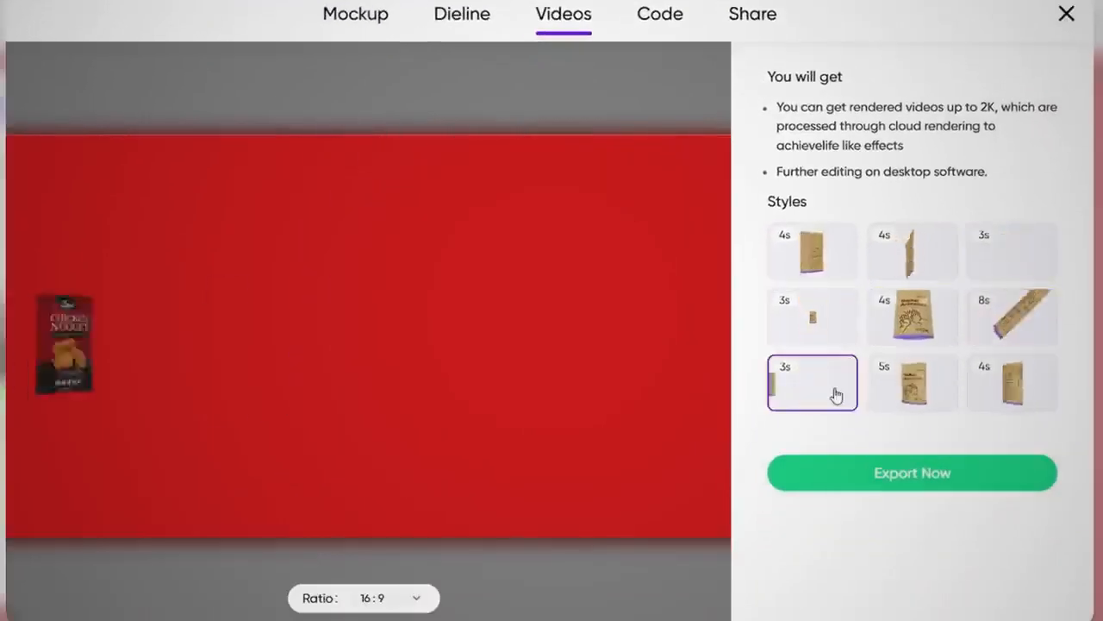
click(889, 394)
click(1000, 392)
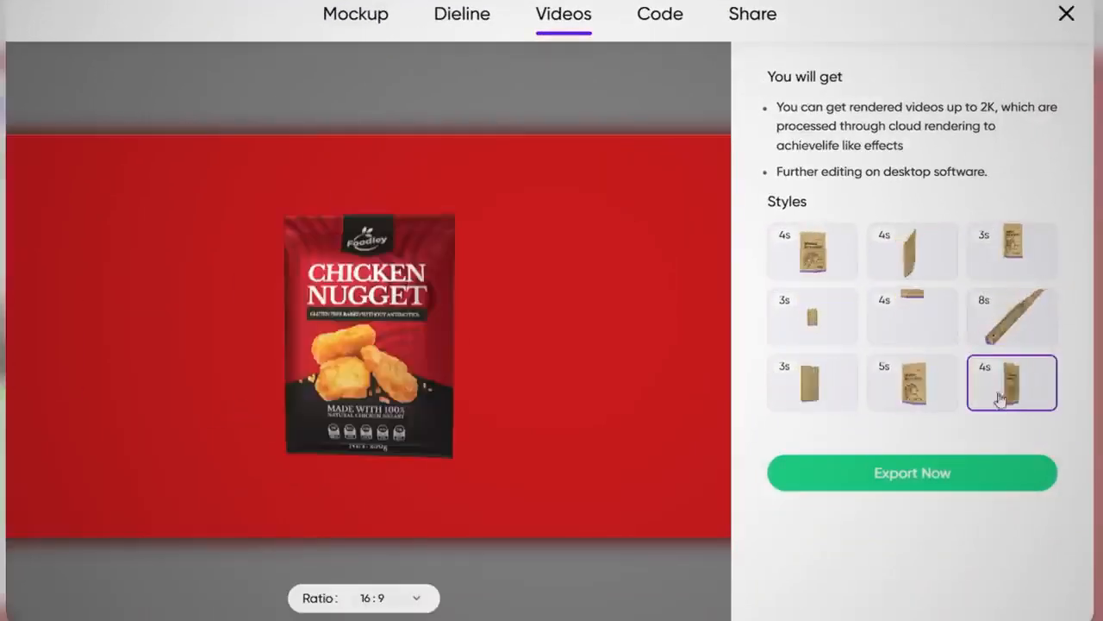
Export the pouch video in the 8-second animation style and check its progress in the export task list.
click(953, 319)
click(1023, 320)
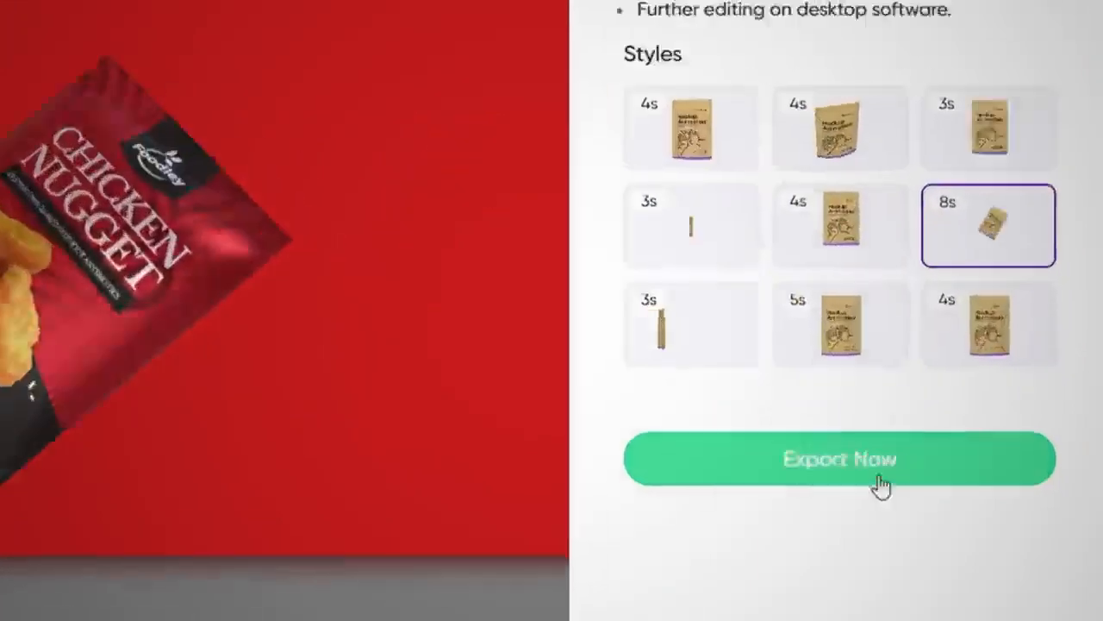
click(940, 471)
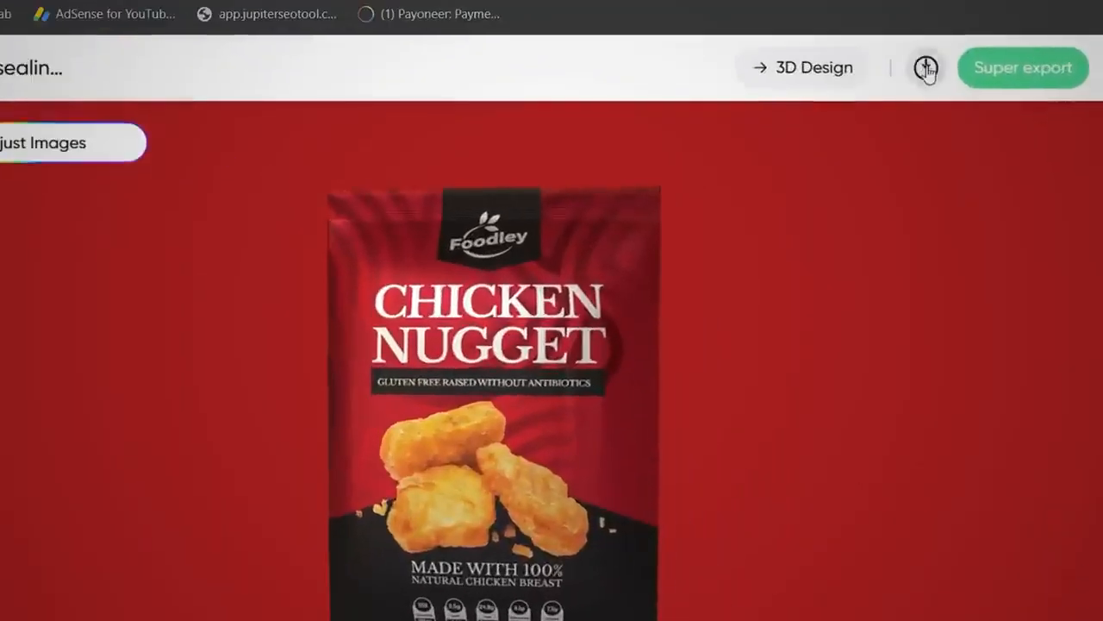
click(956, 95)
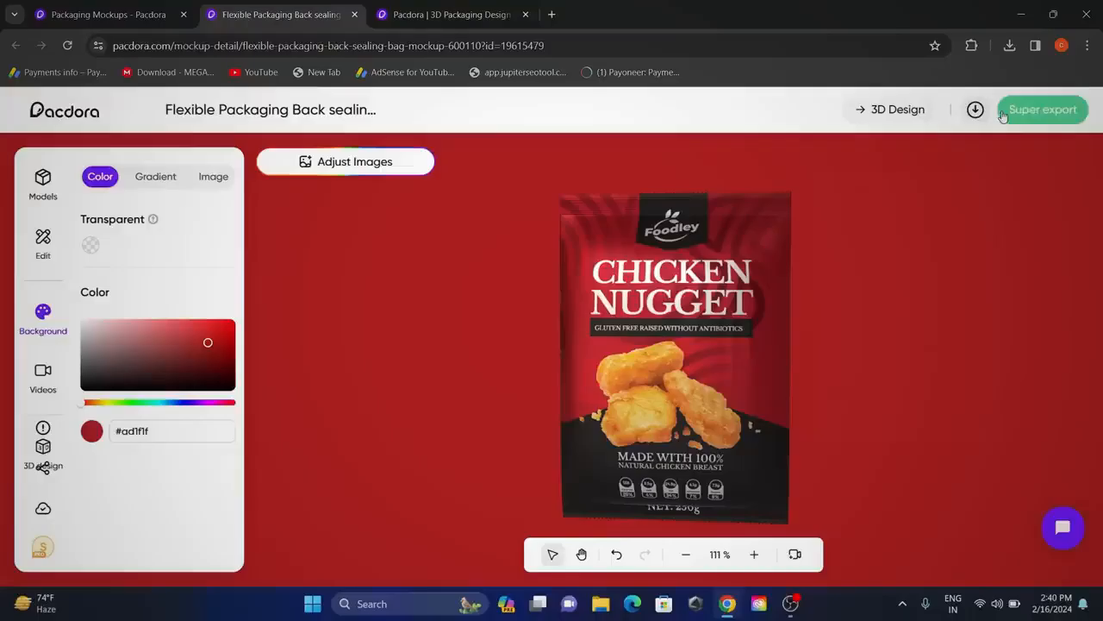
Look through the pouch mockup's HTML code and share link export options.
click(1032, 118)
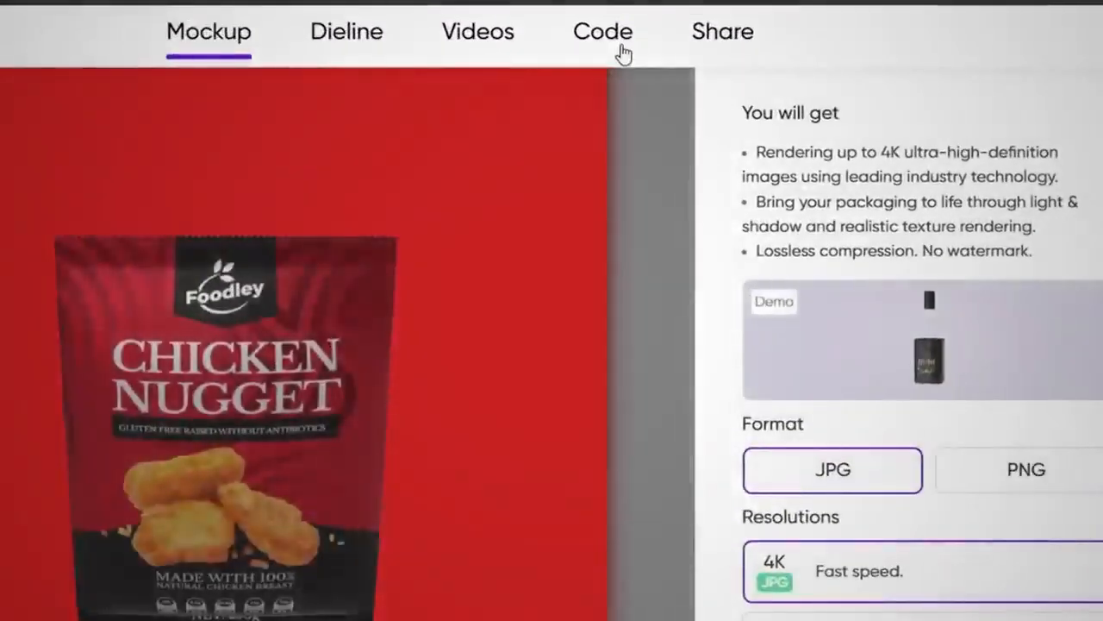
click(578, 101)
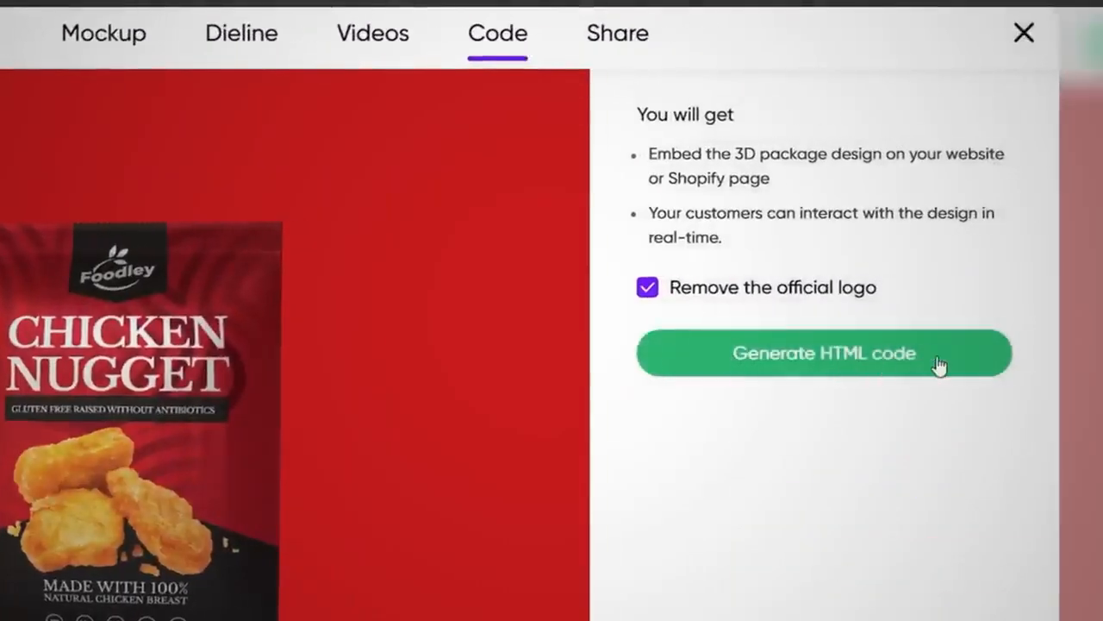
click(617, 35)
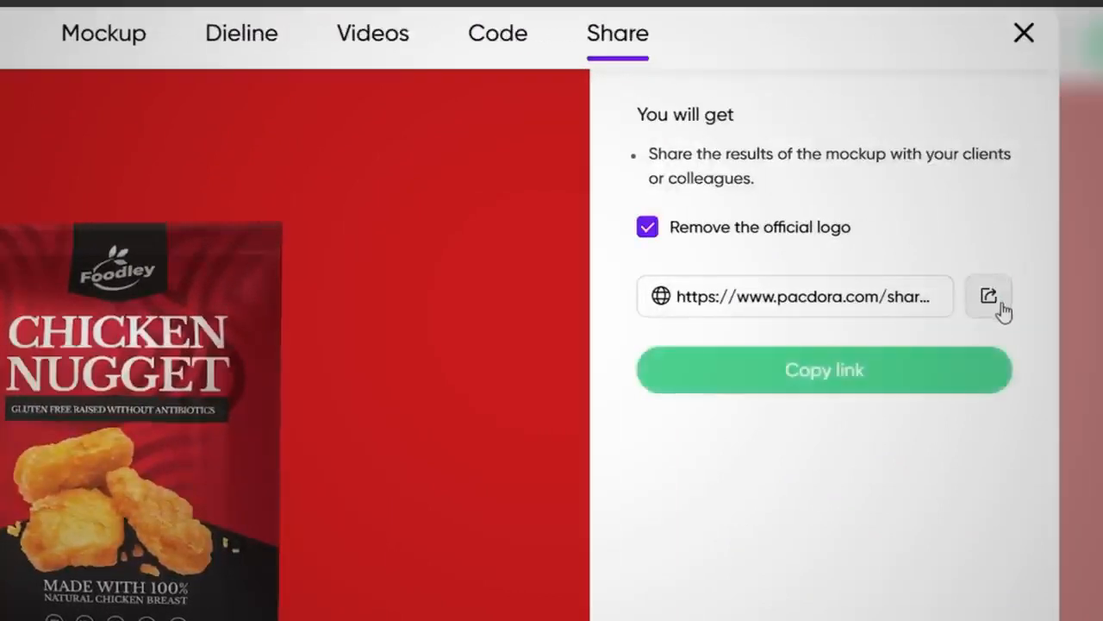
Open the pouch mockup's share link and rotate the shared 3D pouch.
click(993, 299)
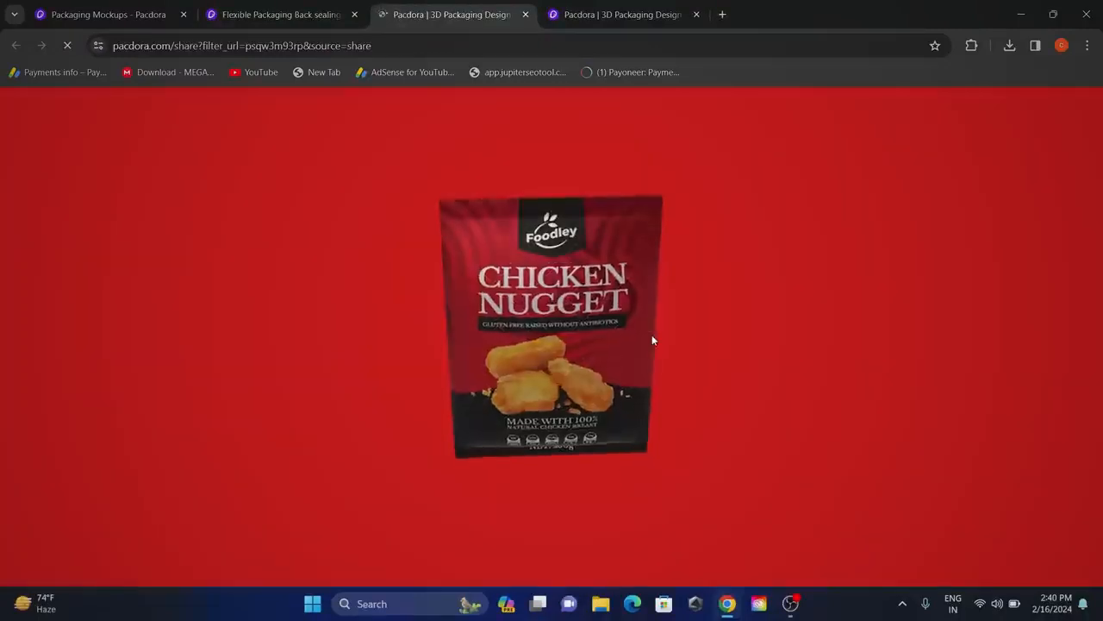
drag(654, 340, 545, 380)
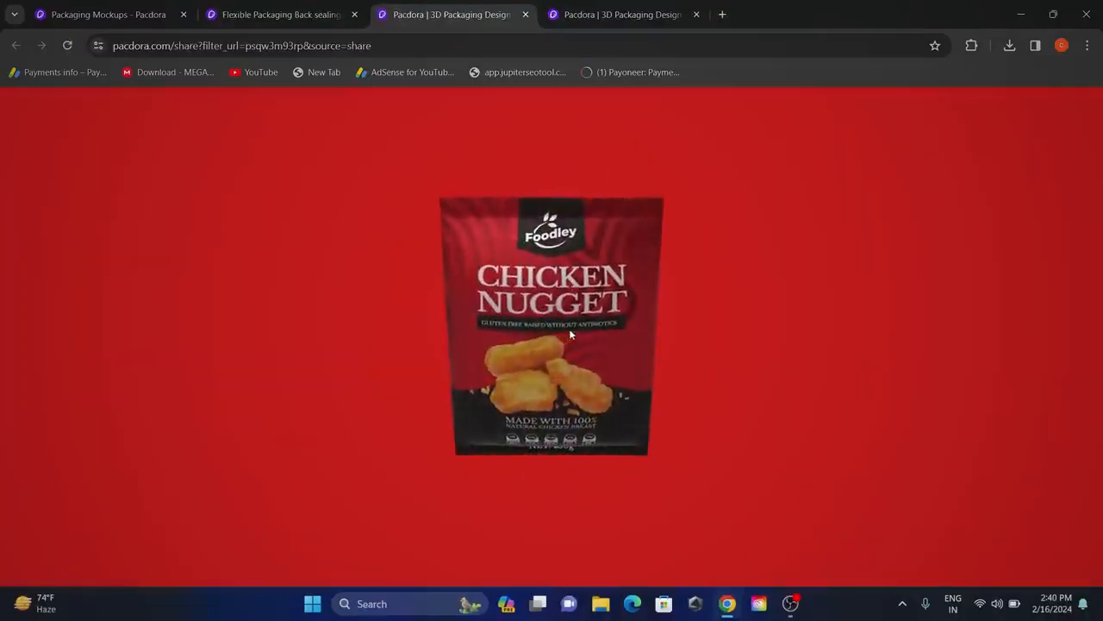
drag(568, 338, 604, 323)
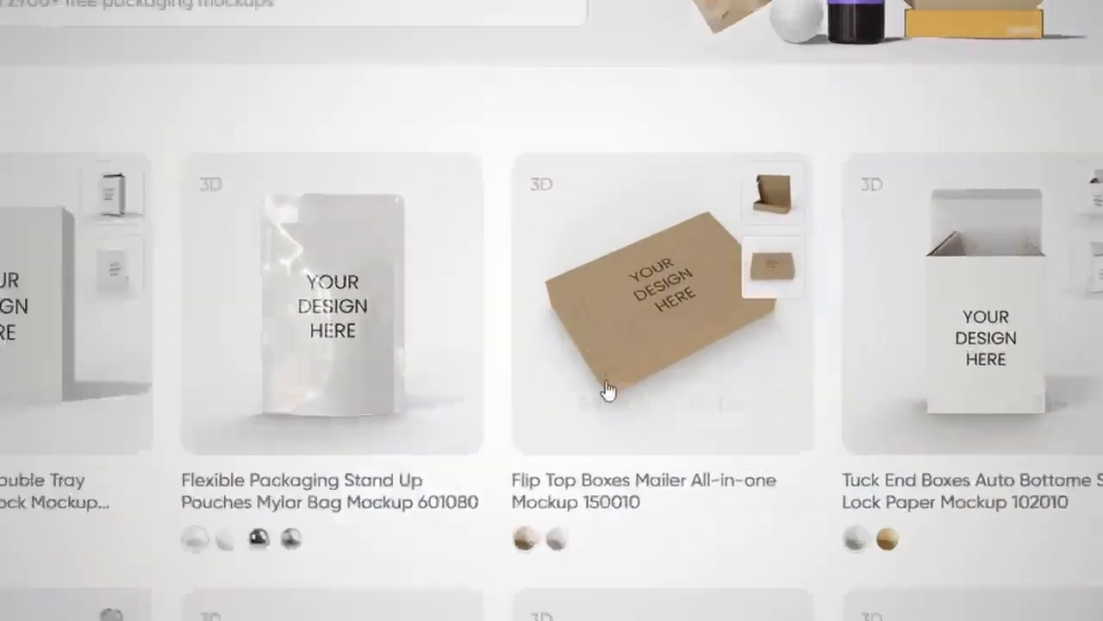
Open the Flip Top Boxes Mailer All-in-one Mockup 150010 and make it a fully closed box in the white material.
mouse_move(737, 366)
click(514, 381)
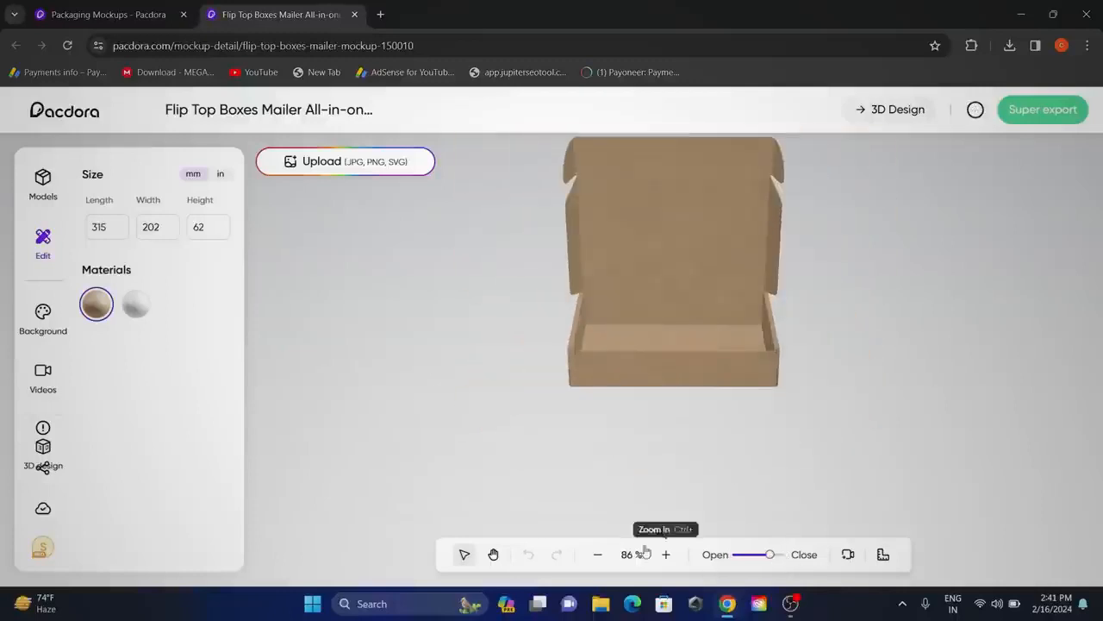
drag(752, 558, 783, 556)
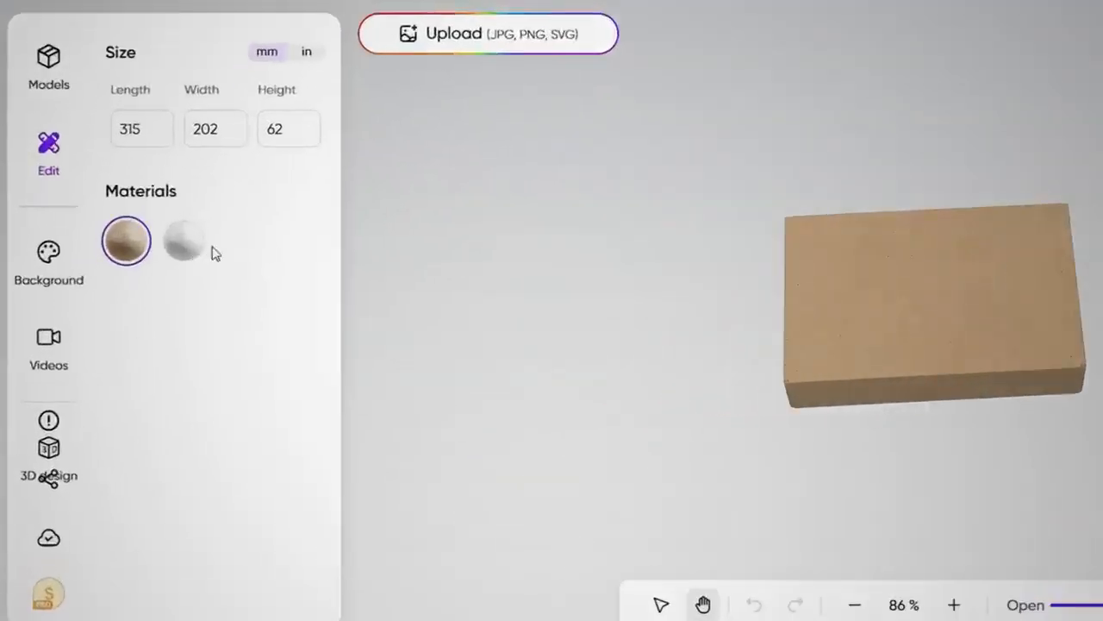
click(194, 250)
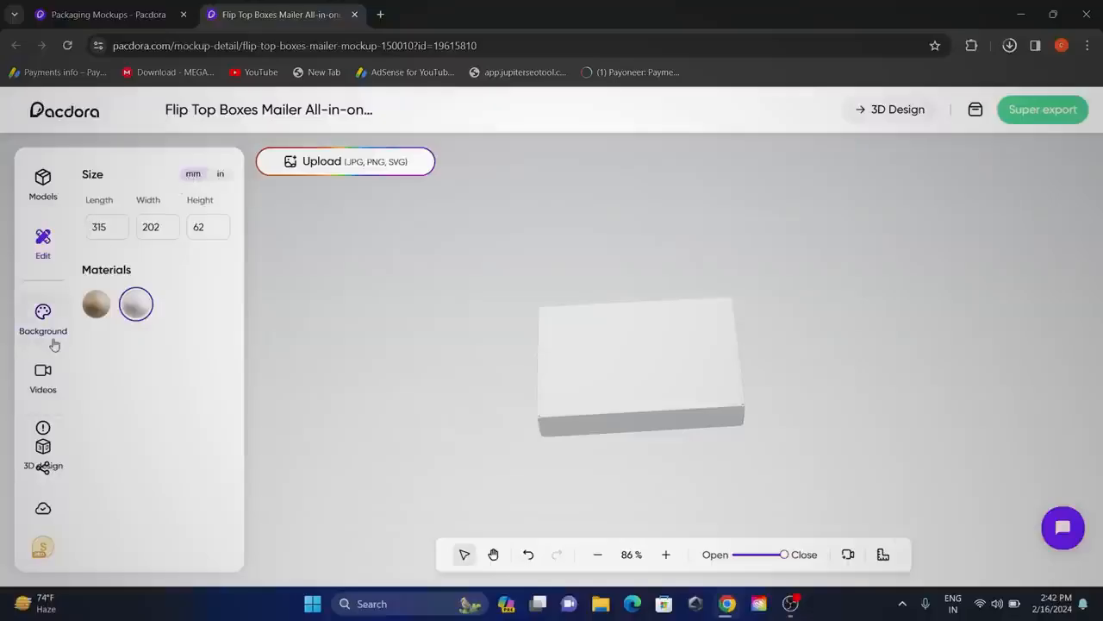
click(43, 377)
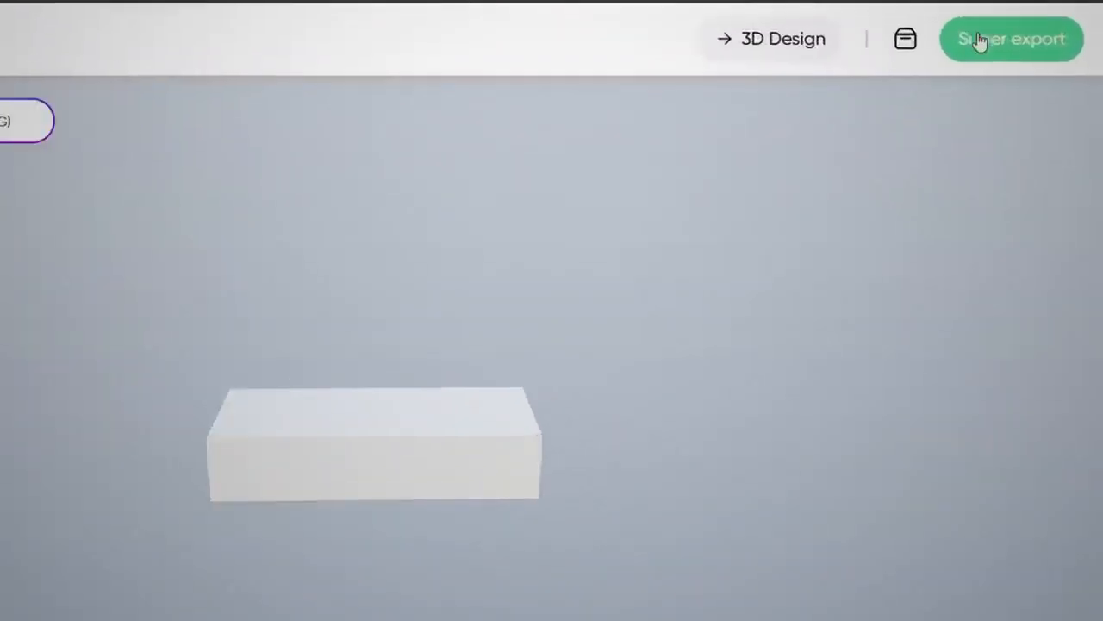
Export the mailer box's dieline as an RGB PDF and download it from the export tasks.
click(979, 43)
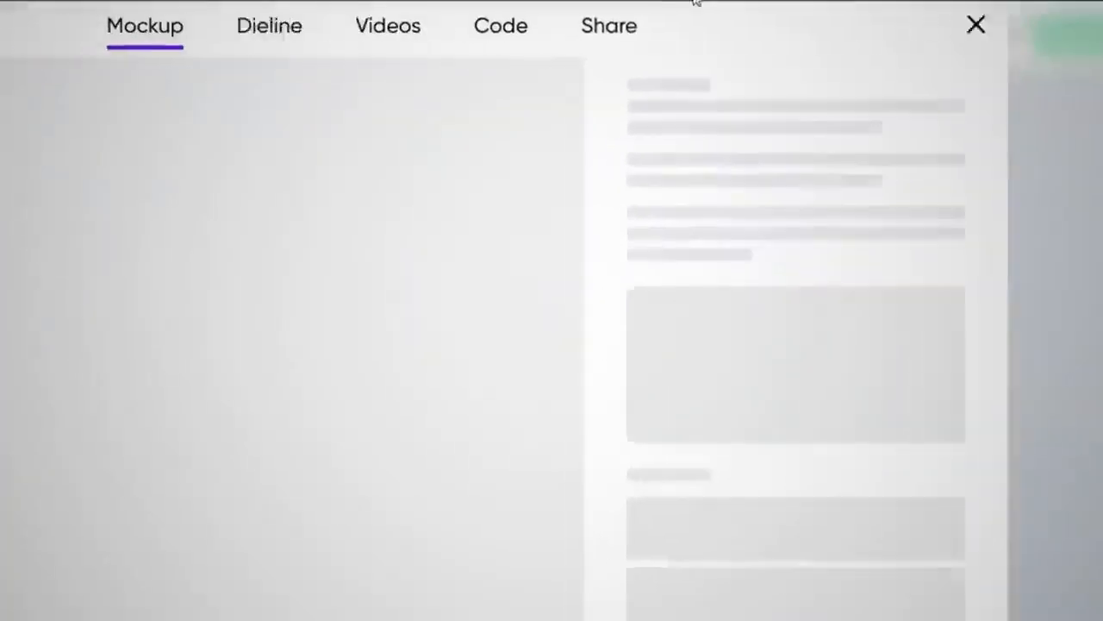
click(462, 35)
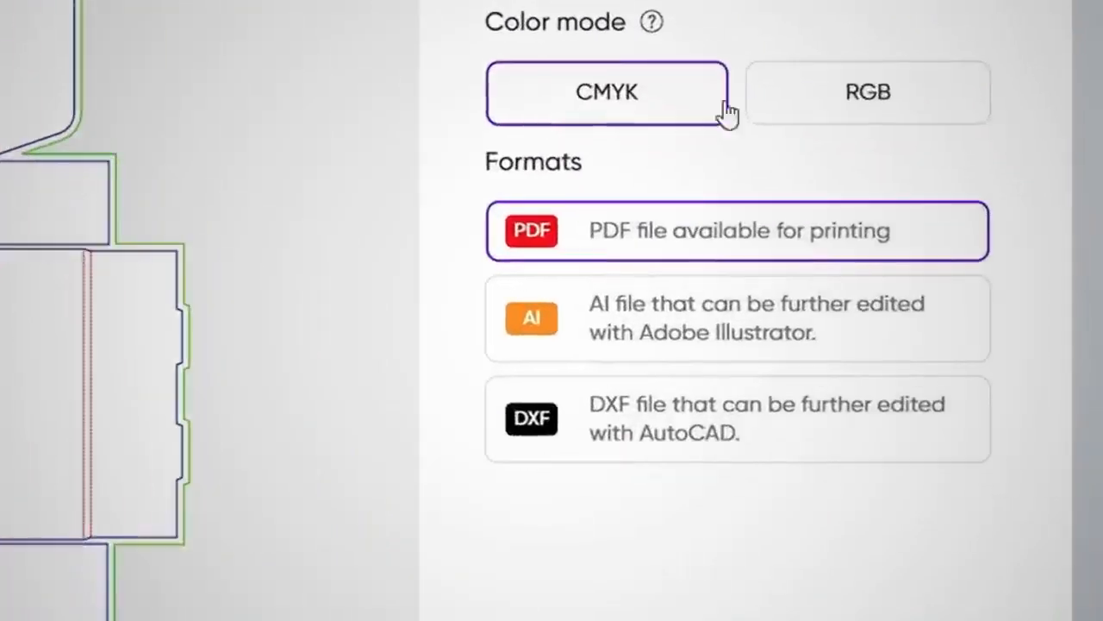
click(725, 584)
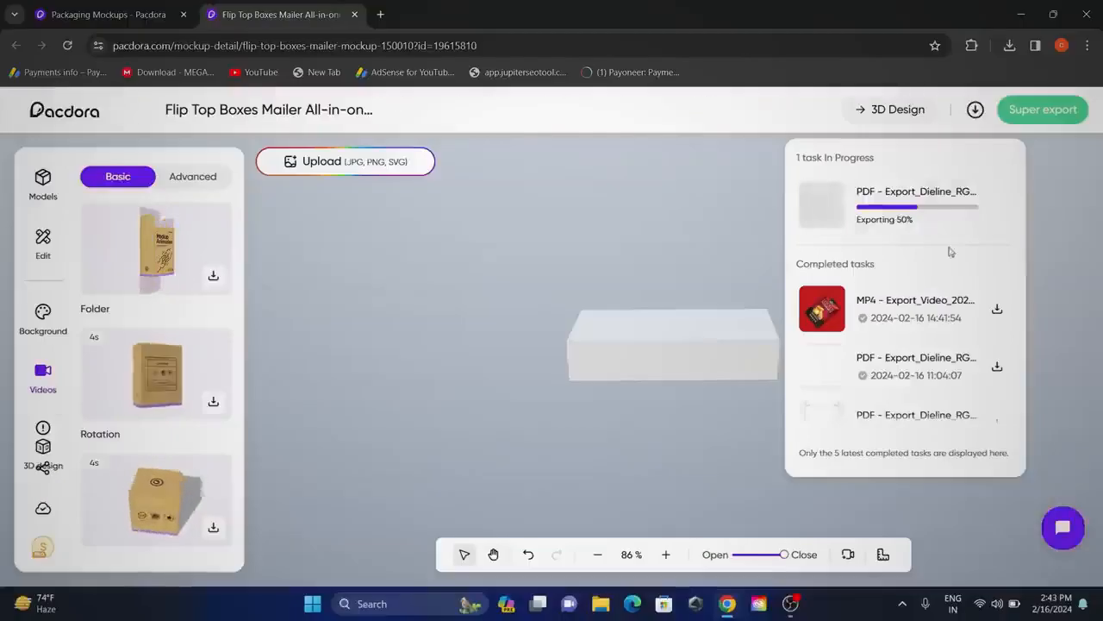
click(975, 114)
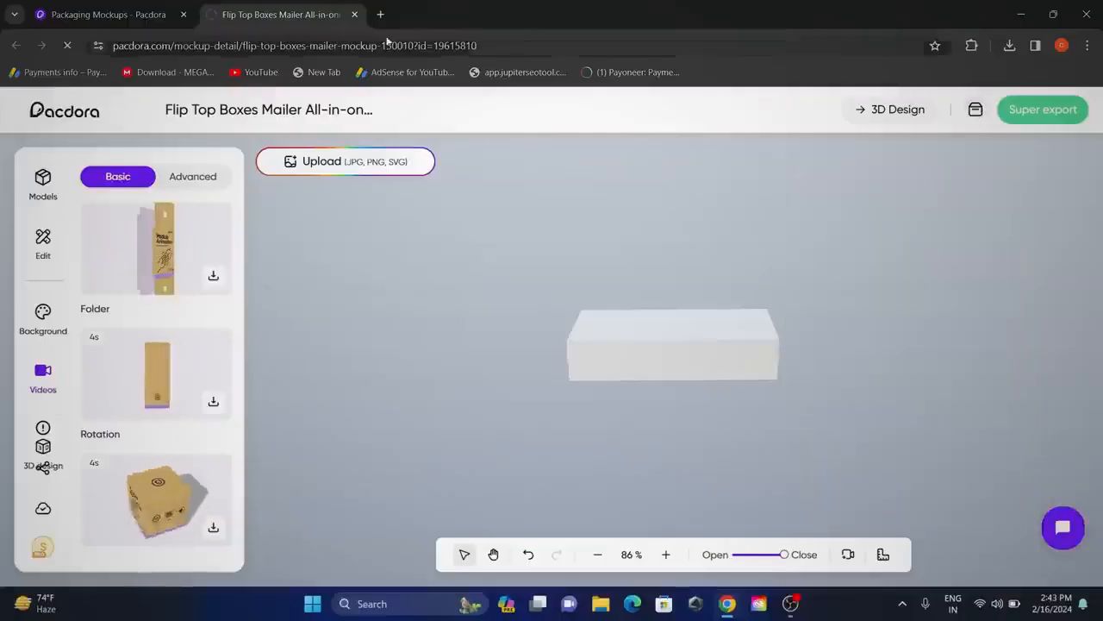
Find an online PDF to JPG converter and convert Export_Dieline_RGB_2024-02-16 to JPG.
click(380, 15)
text(convert ppdf to jpg)
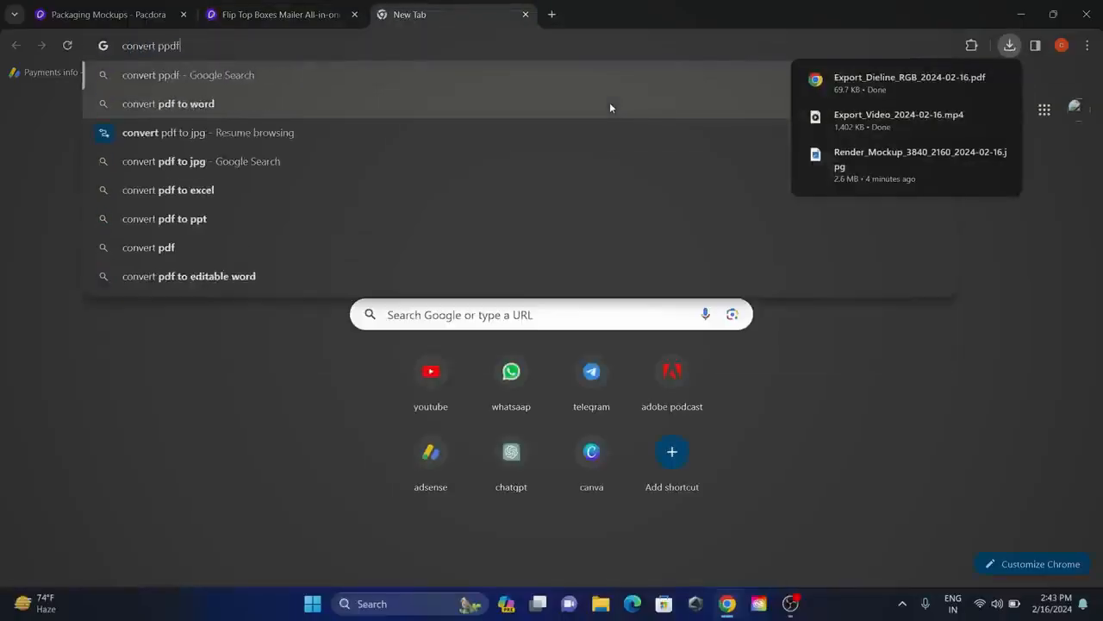
key(Return)
click(428, 354)
click(552, 267)
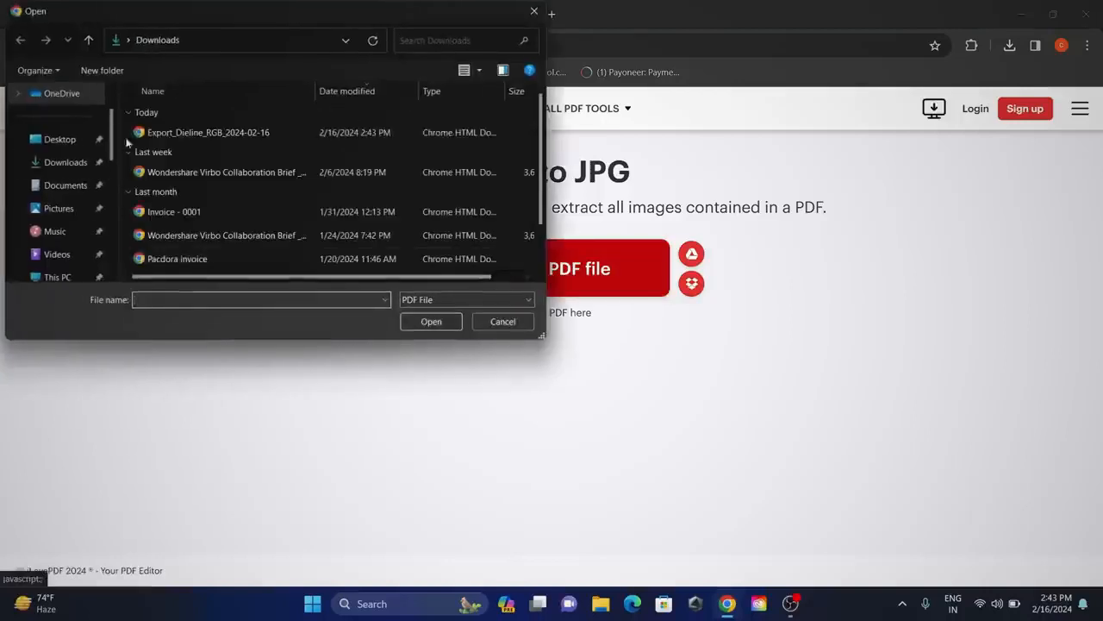
click(209, 132)
click(431, 320)
click(943, 537)
Close the converter page and open Canva in a new browser tab.
click(551, 14)
click(525, 15)
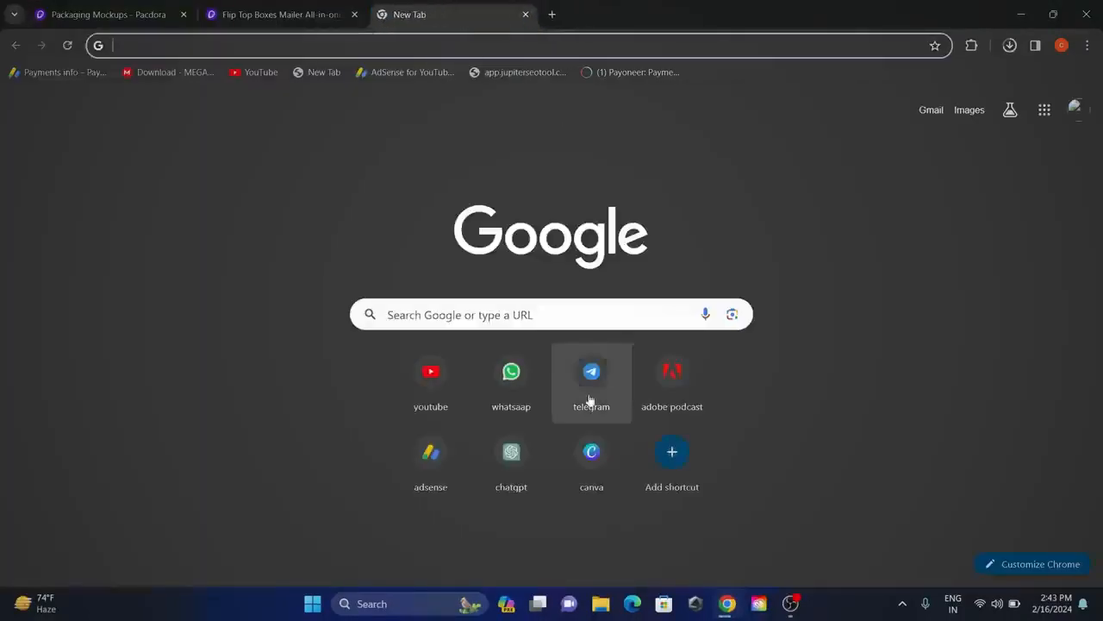
click(572, 471)
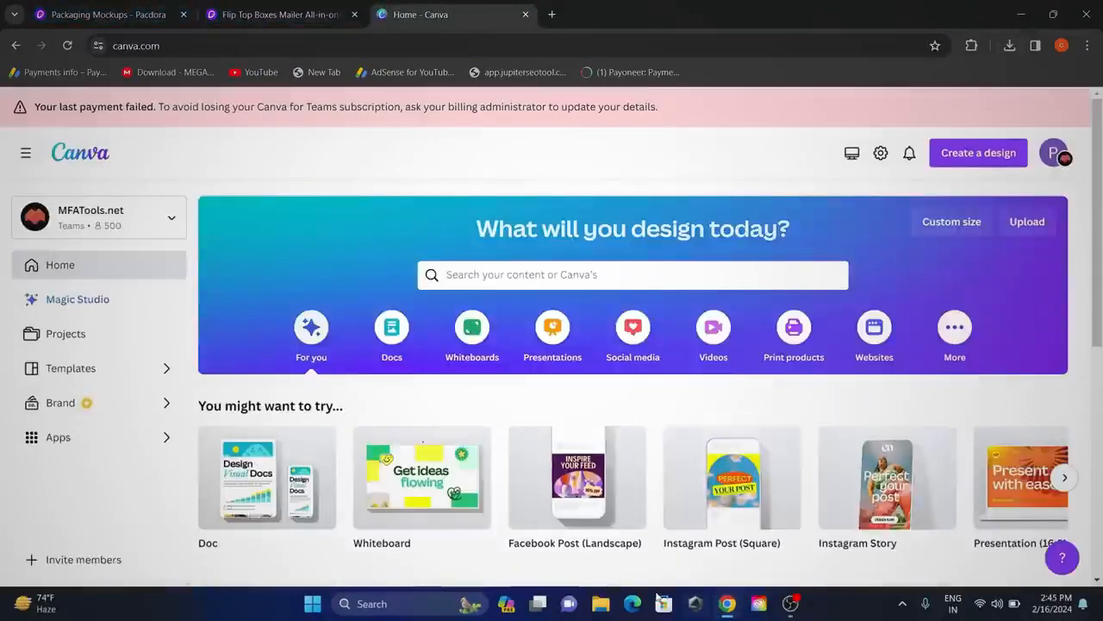
Open the converted dieline JPG from the Downloads folder and read the design area dimensions in its header.
click(601, 603)
click(60, 228)
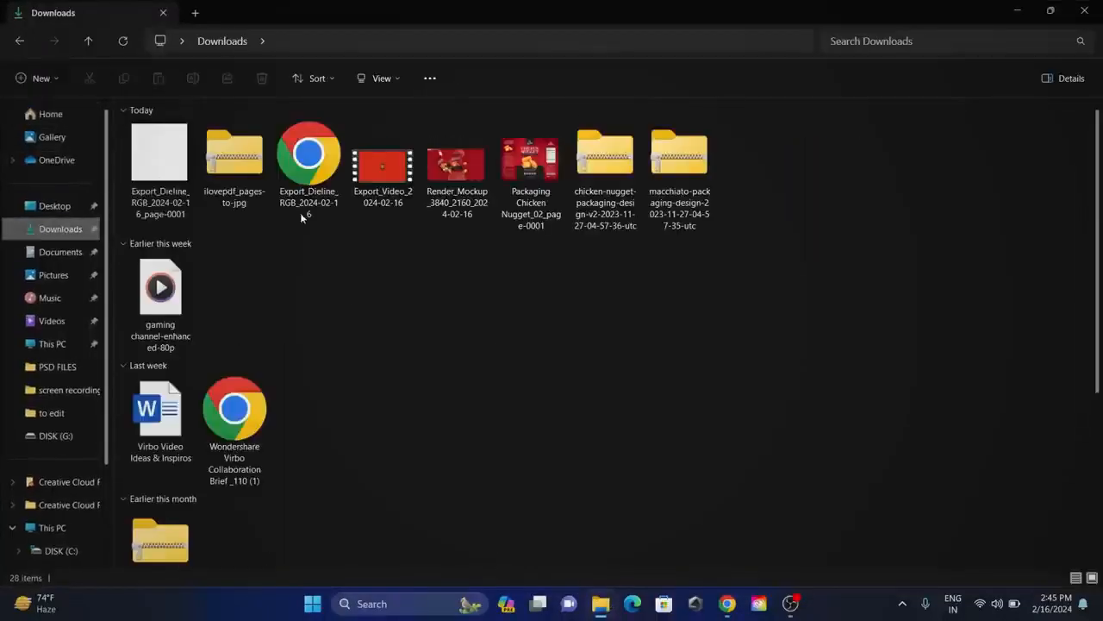
double_click(300, 212)
scroll(305, 115, up, 5)
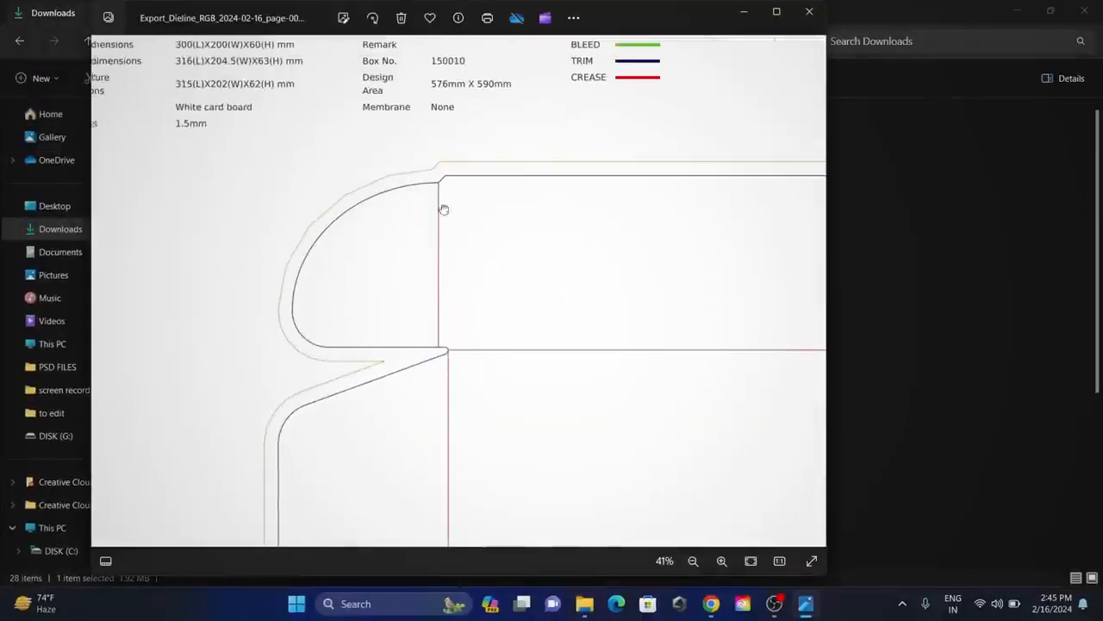
scroll(478, 134, up, 1)
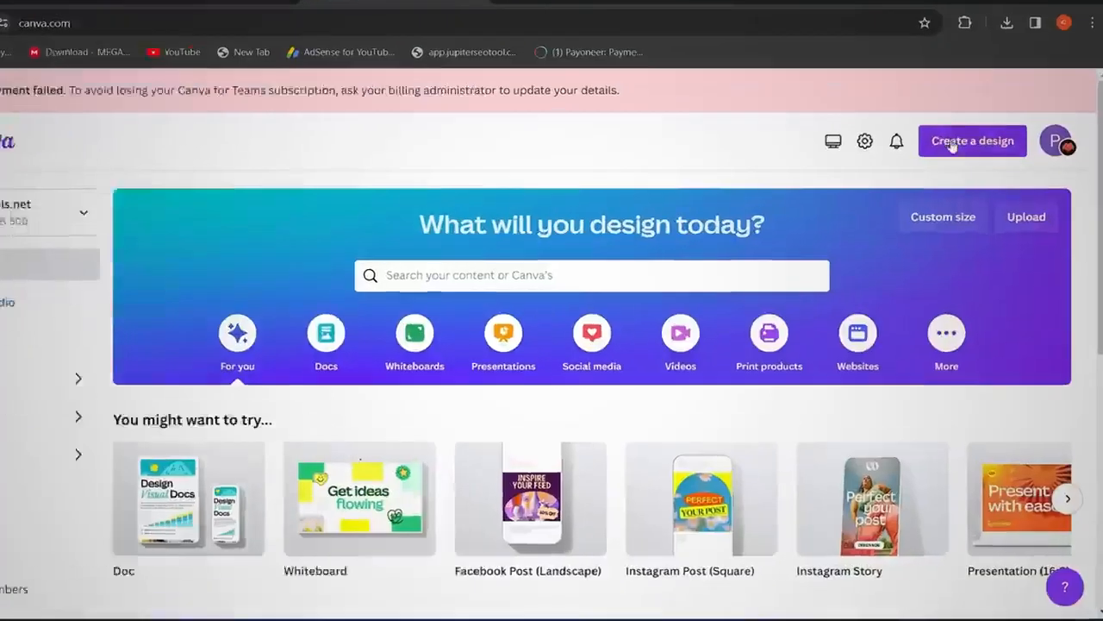
Create a new custom-size Canva design of 576 × 590 px.
click(977, 150)
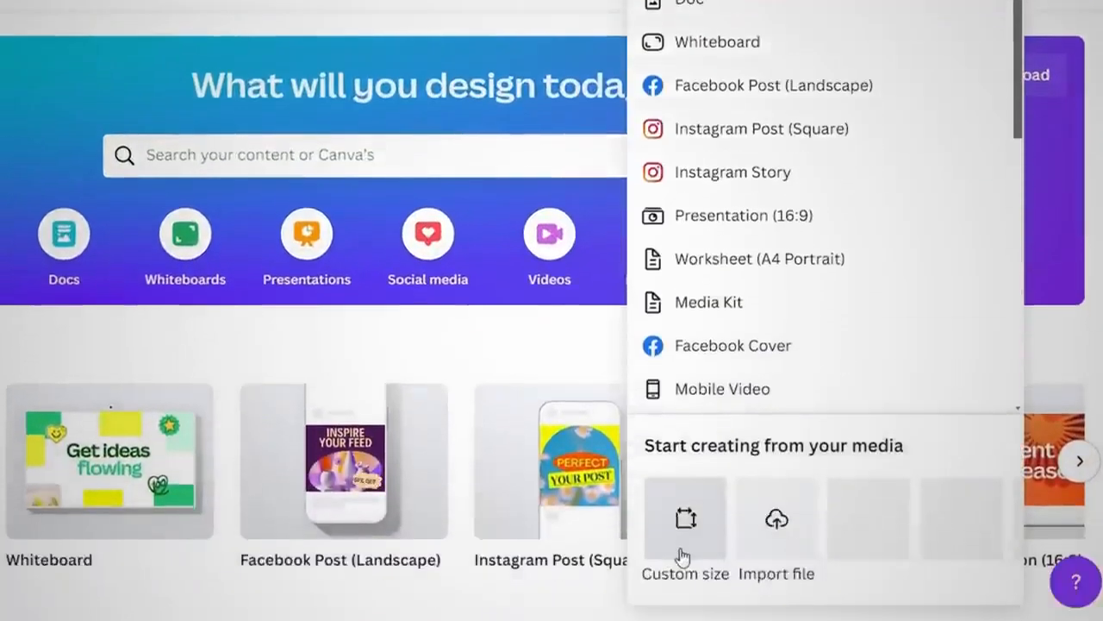
click(681, 556)
text(315)
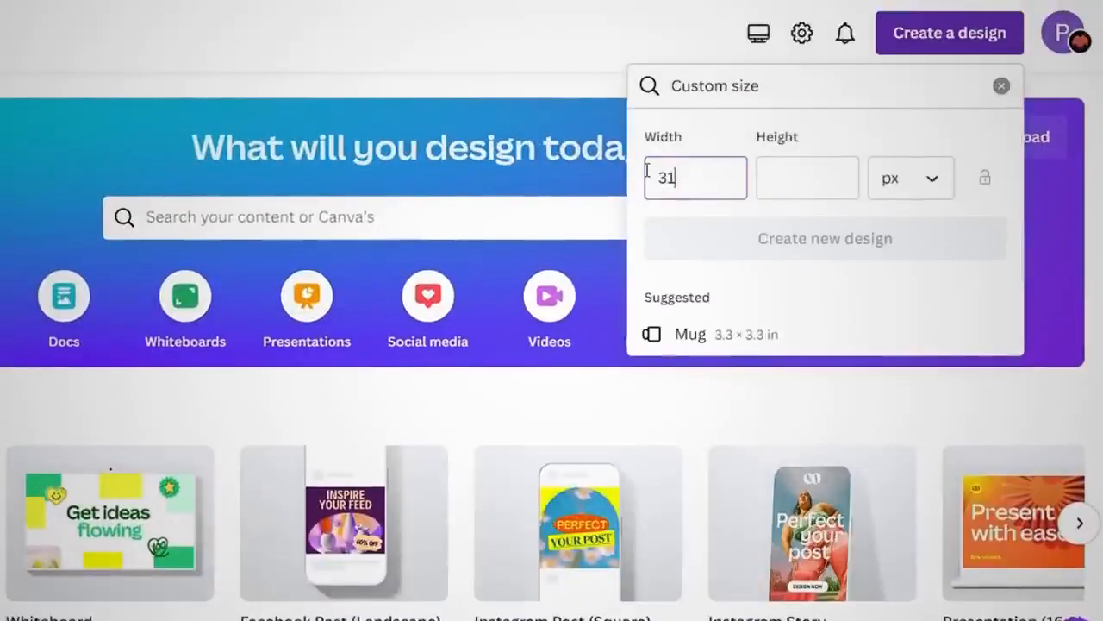
key(BackSpace)
key(BackSpace)
text(5)
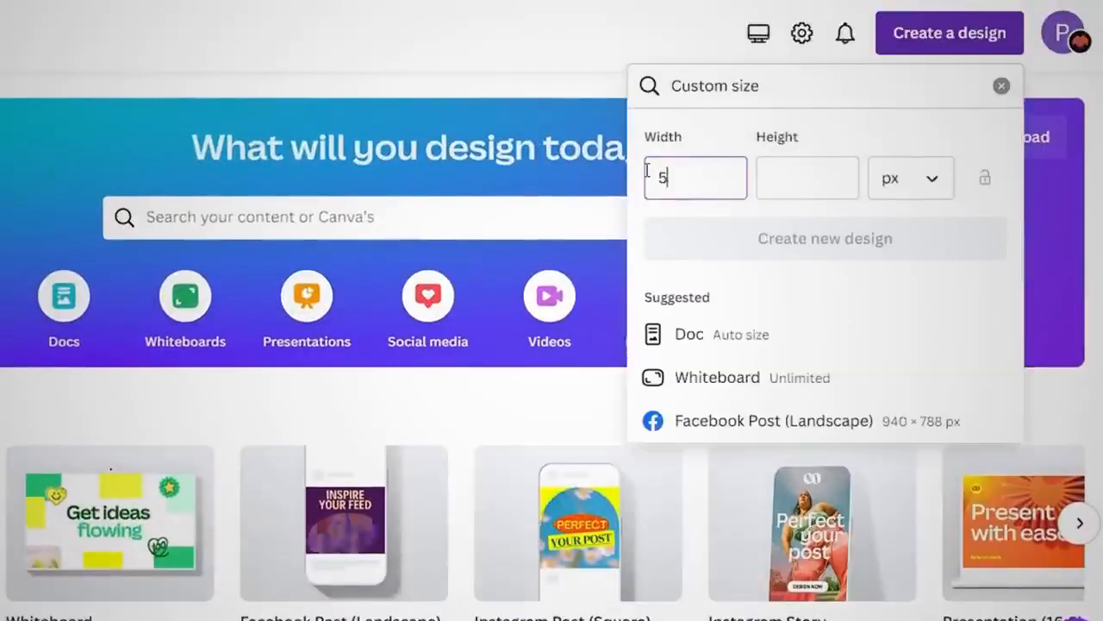
text(90)
click(810, 248)
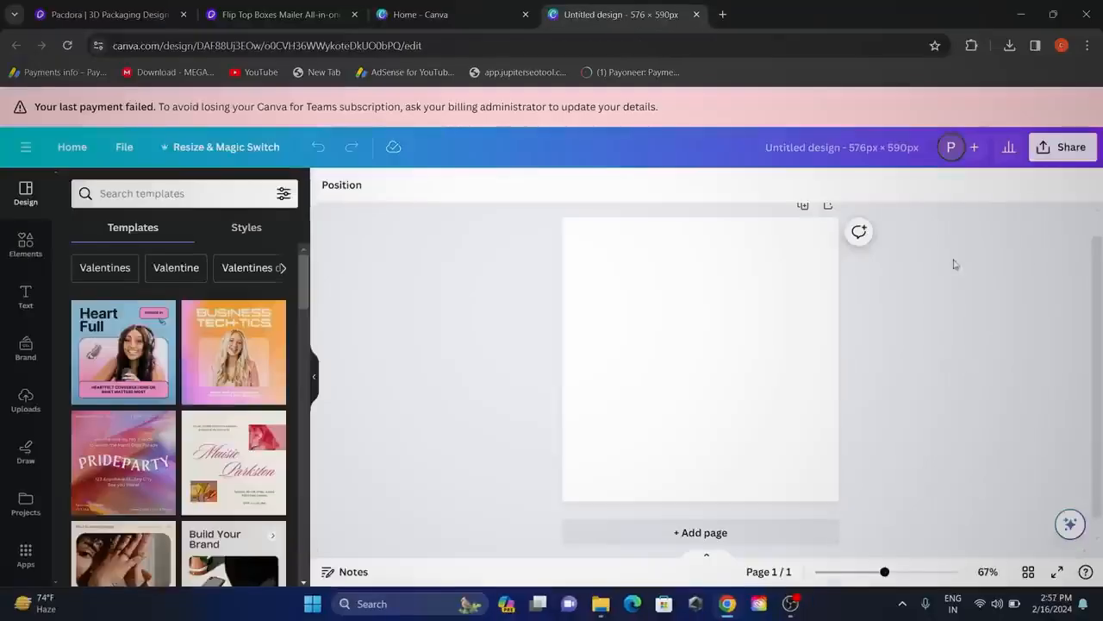
Upload the Export_Dieline_RGB_2024-02-16 page JPG from Downloads and place it on the design page.
click(25, 401)
click(169, 228)
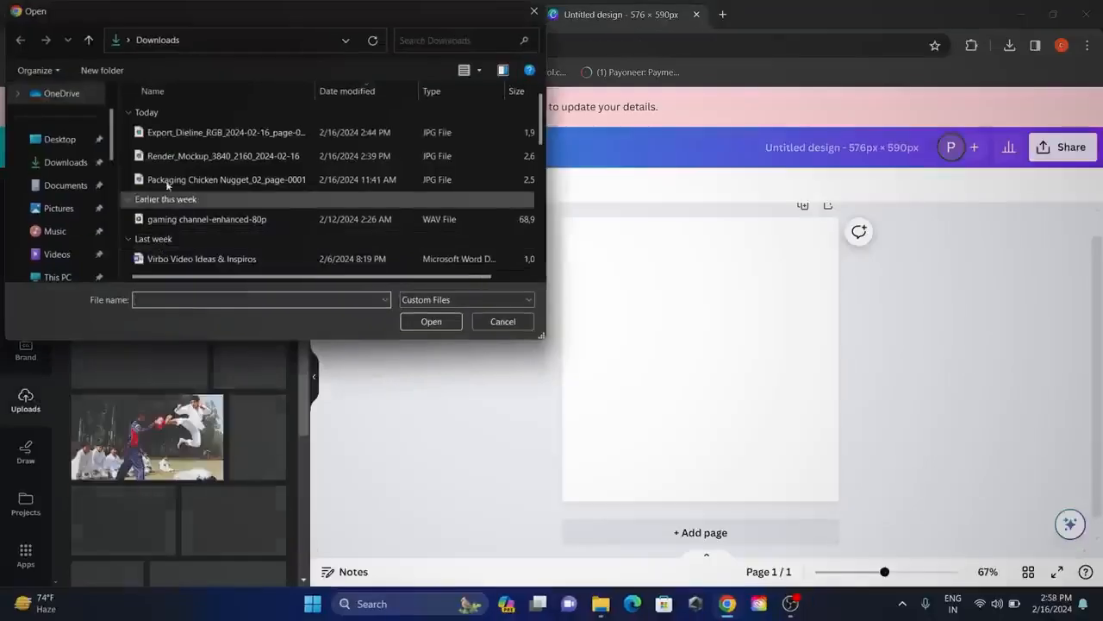
click(271, 131)
click(431, 320)
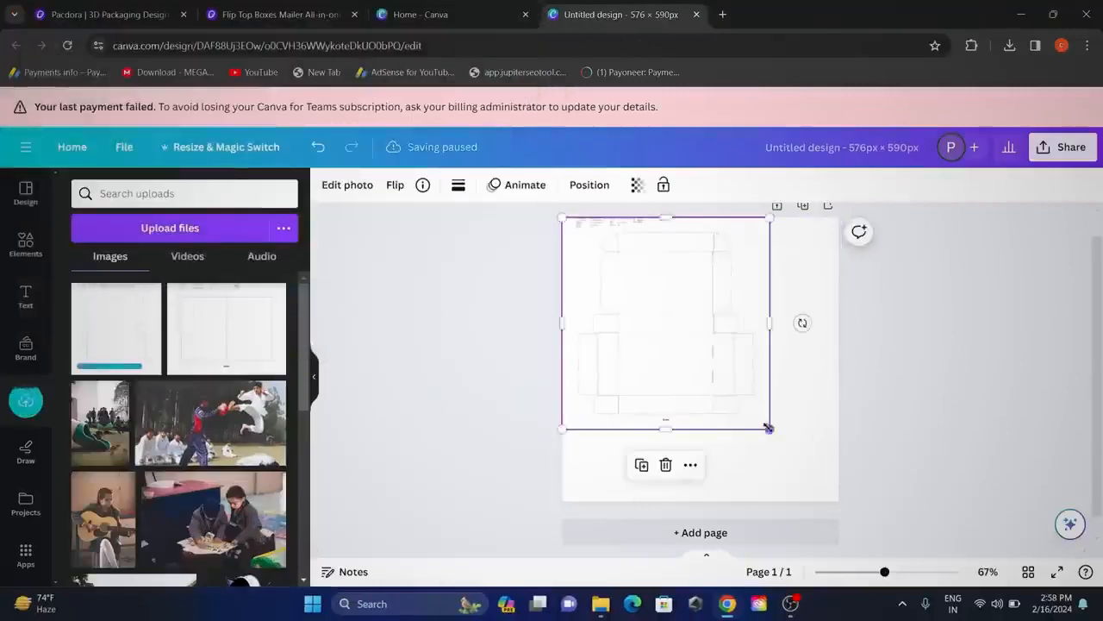
Examine the dieline's specification header and its bleed, trim and crease lines at 500% zoom.
drag(885, 571, 959, 572)
drag(362, 581, 148, 593)
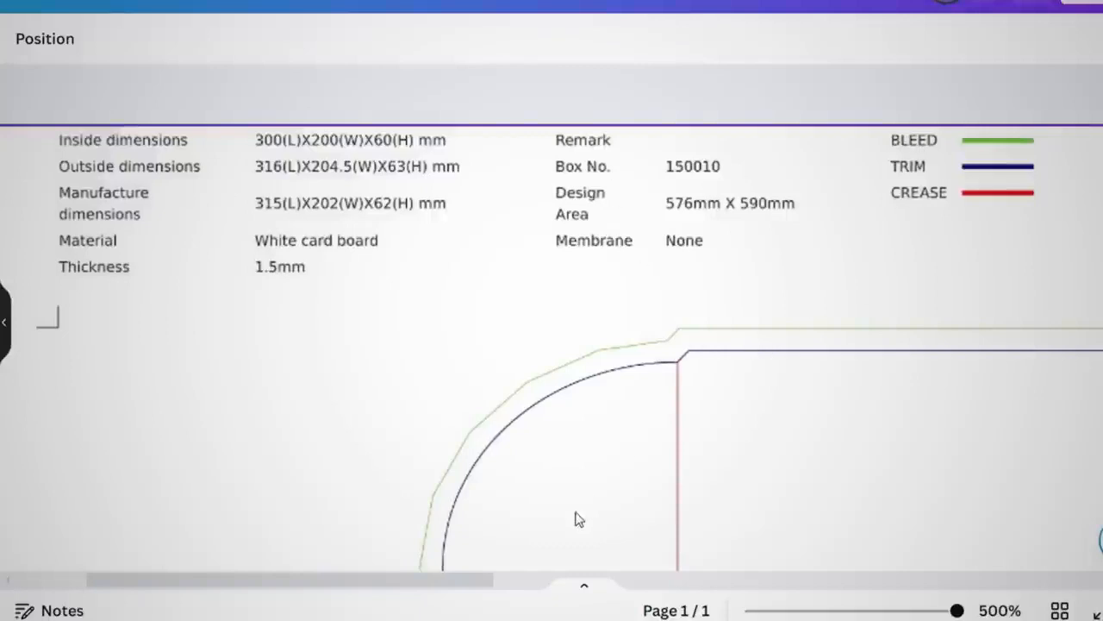
drag(448, 588, 706, 588)
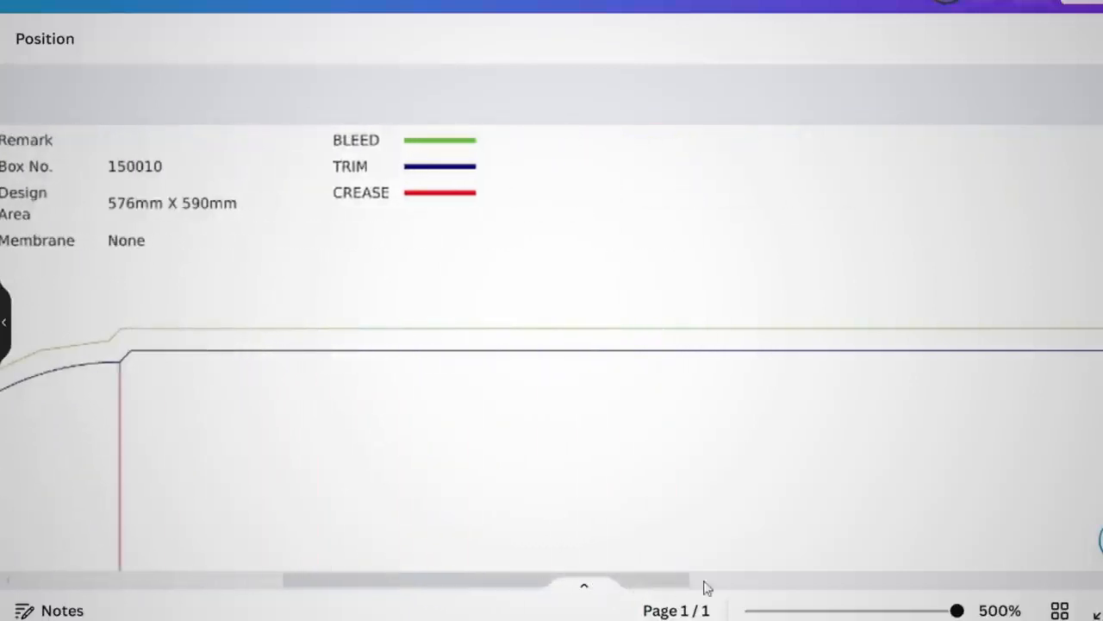
Examine the dieline's lid, base and side panels and their trim and crease lines at several zoom levels.
drag(948, 613, 890, 611)
scroll(545, 280, up, 3)
scroll(802, 498, down, 4)
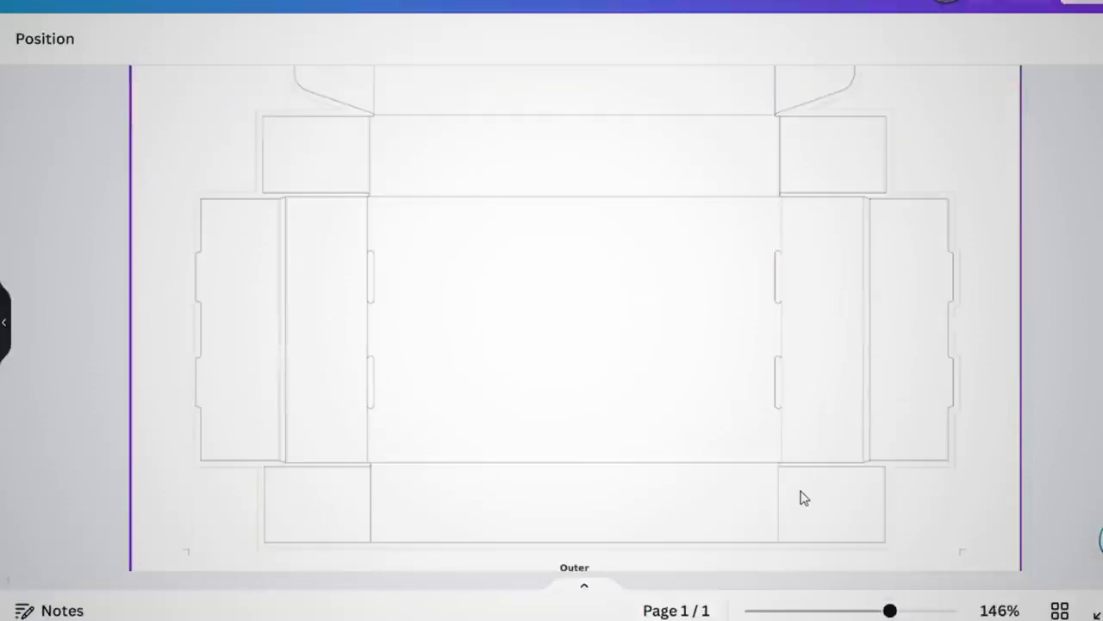
scroll(659, 434, up, 6)
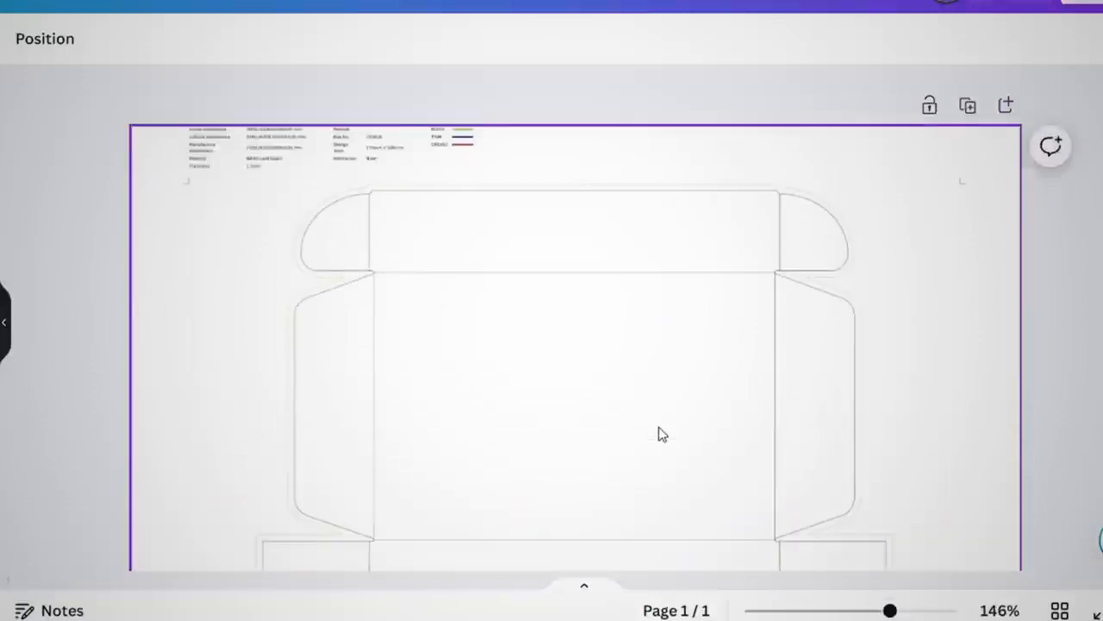
drag(890, 610, 938, 611)
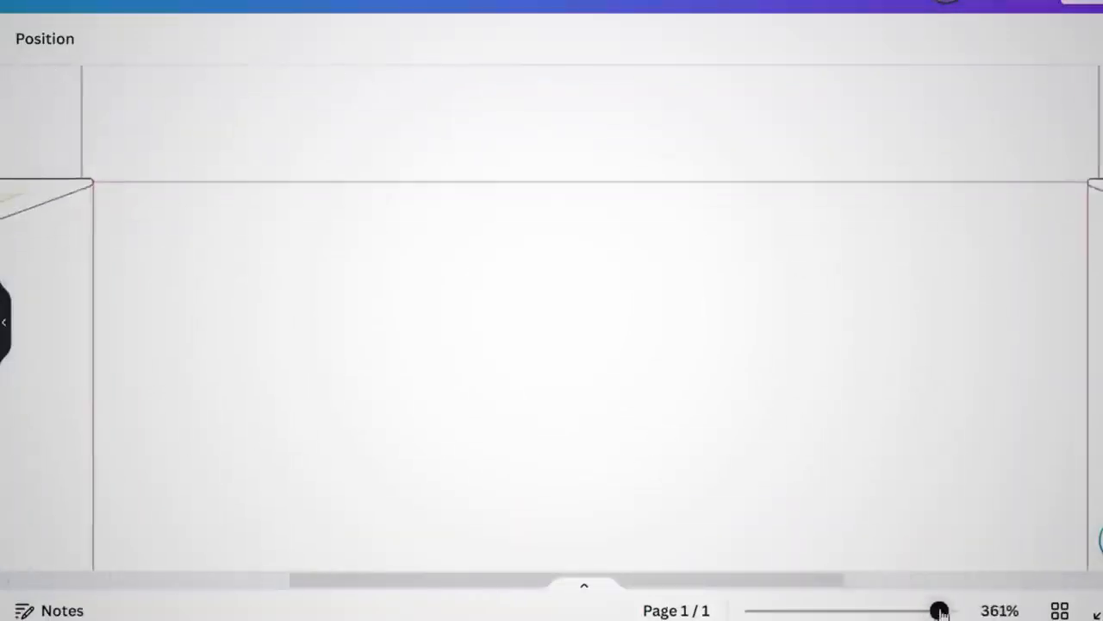
scroll(82, 439, down, 3)
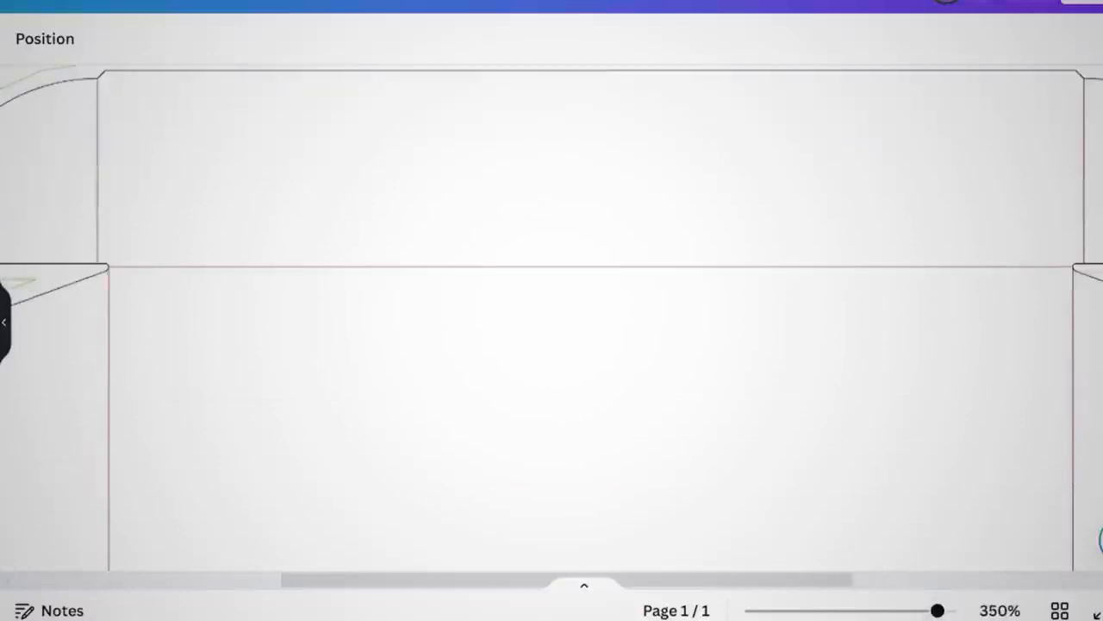
drag(940, 610, 899, 611)
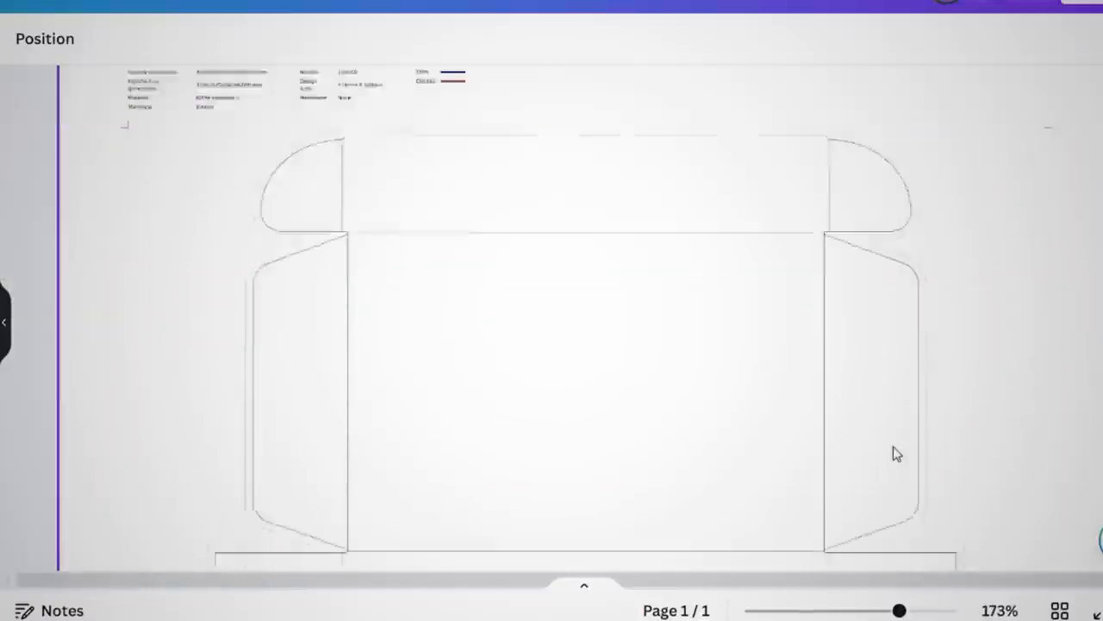
scroll(893, 451, down, 5)
scroll(751, 375, up, 6)
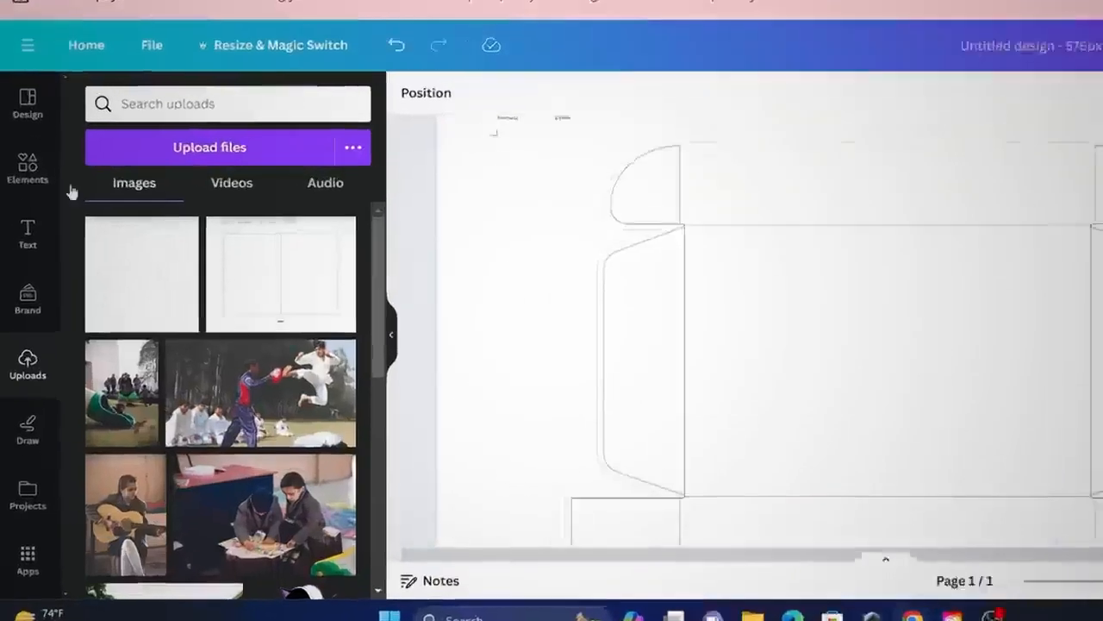
Search the element graphics for "luxury", add the black-and-gold diagonal stripes graphic for the lid panel, and open the positioning options.
click(28, 169)
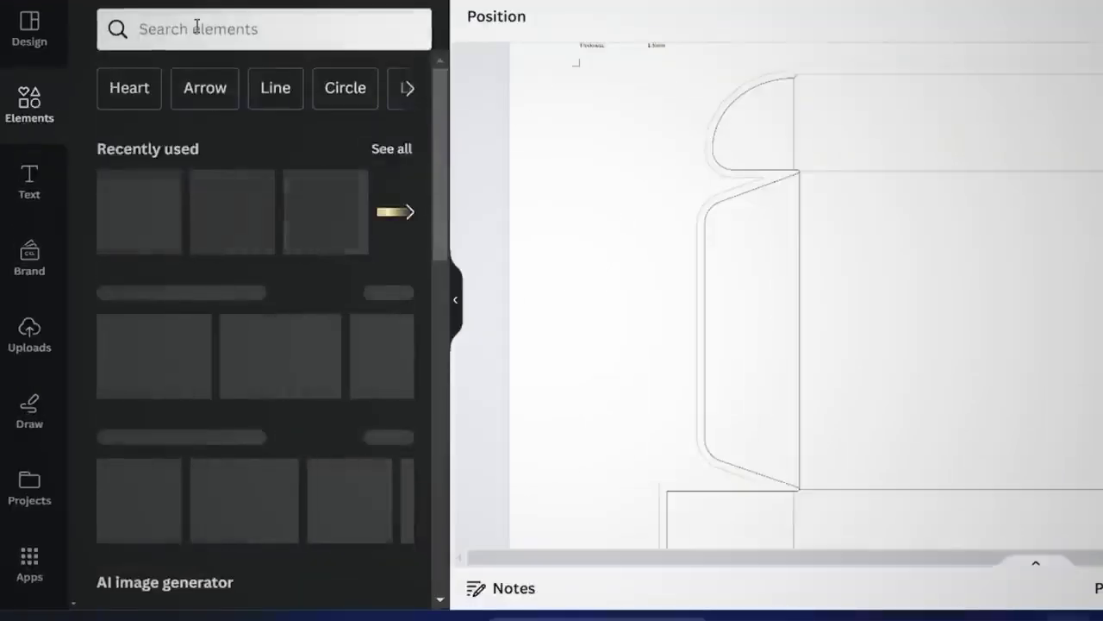
click(171, 101)
text(luxury)
key(Return)
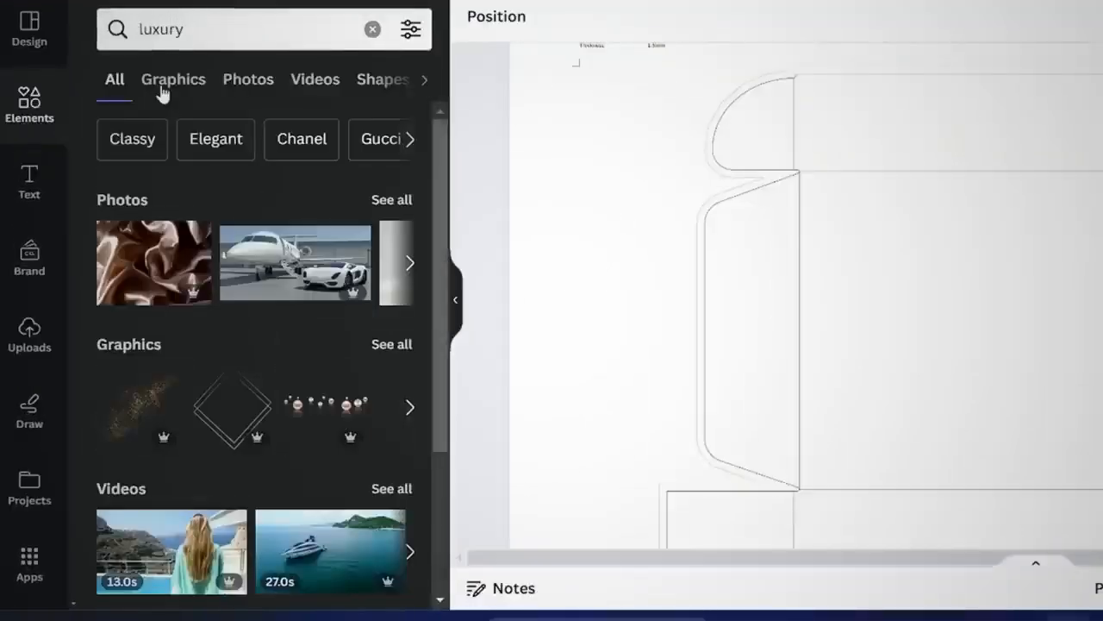
click(164, 88)
scroll(332, 355, down, 3)
scroll(332, 355, down, 8)
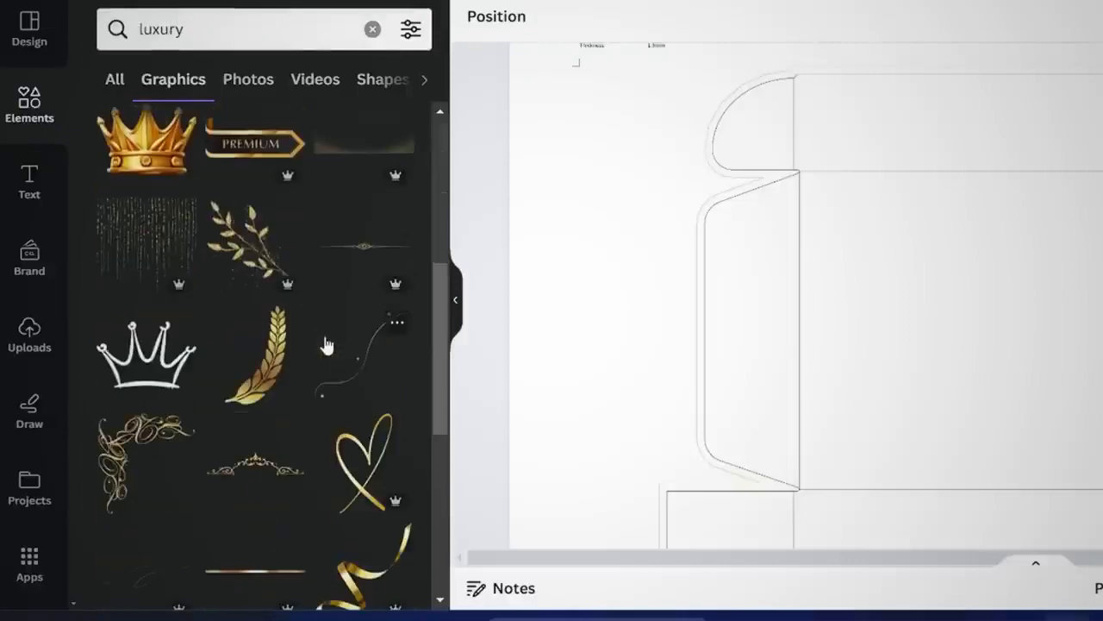
scroll(327, 344, down, 3)
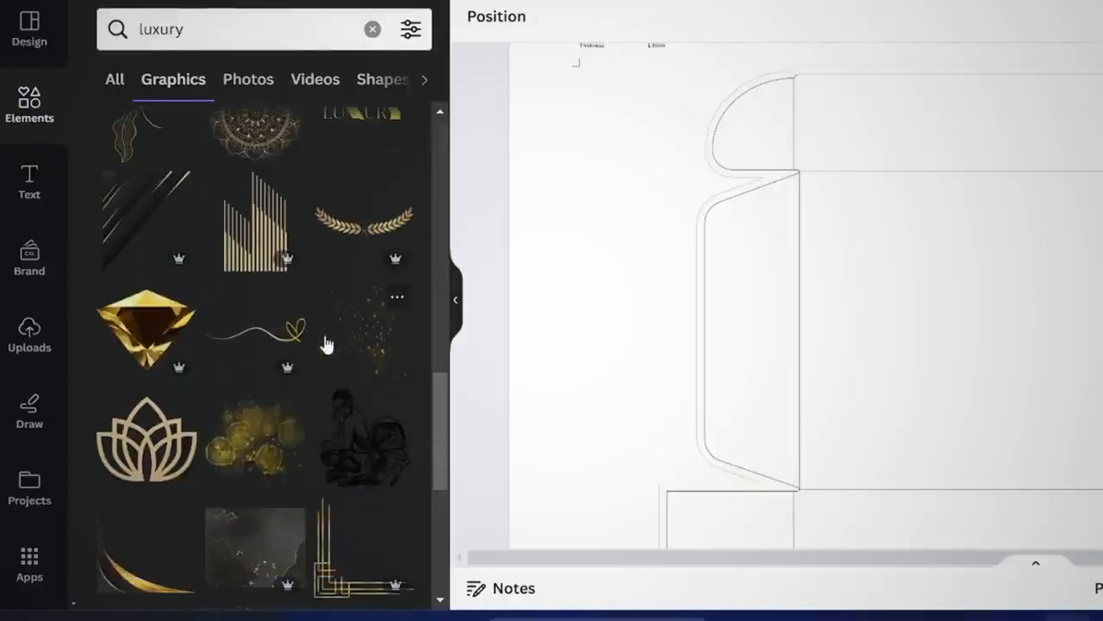
click(125, 226)
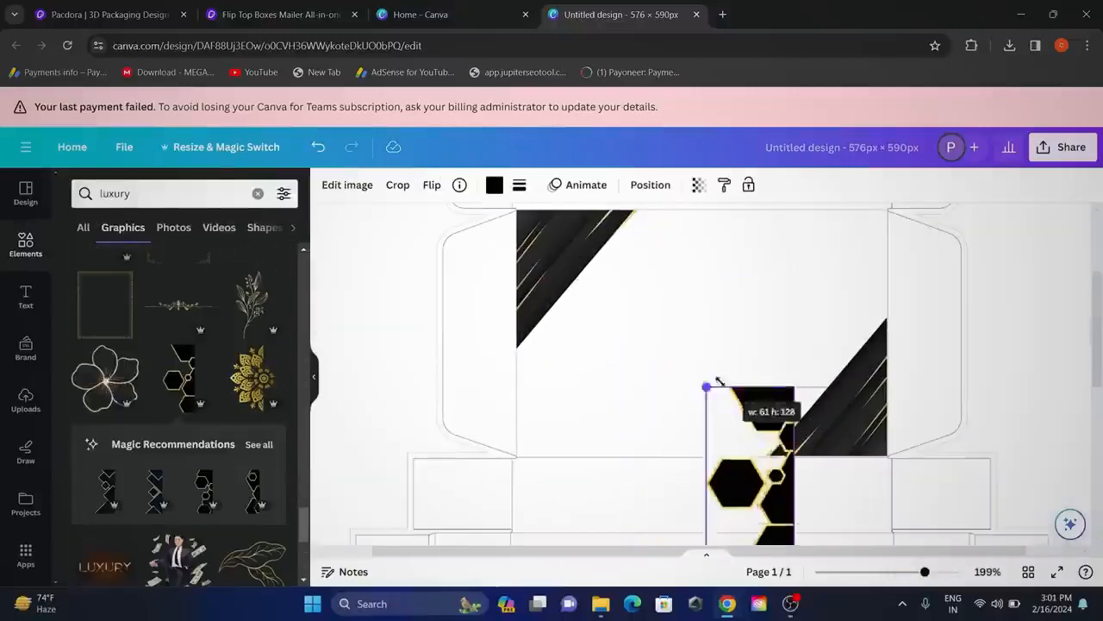
click(650, 185)
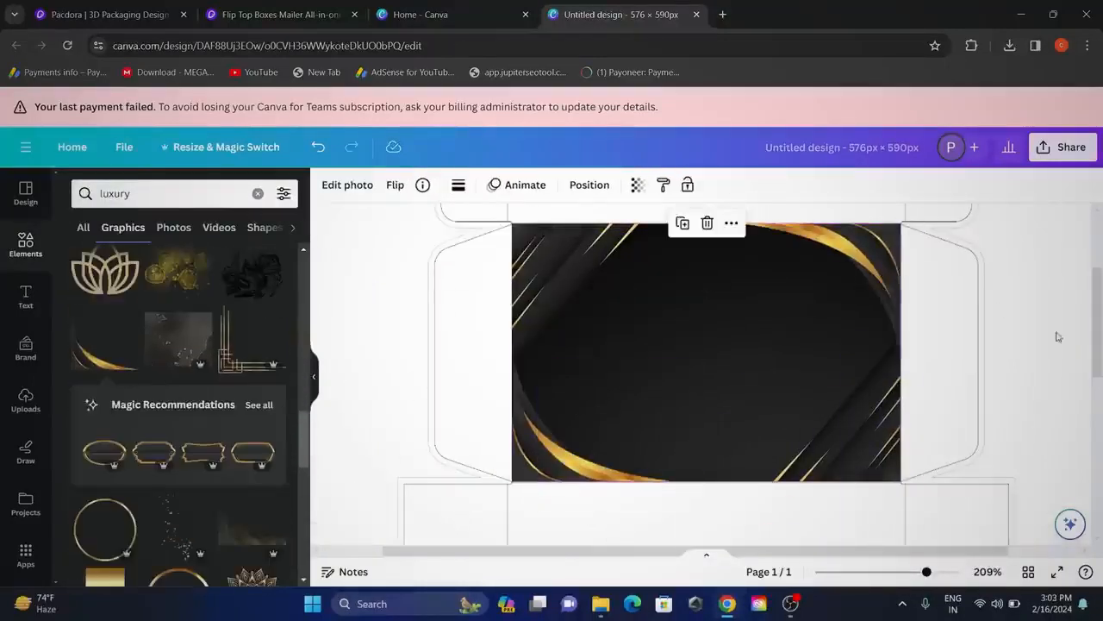
Open the full set of magic recommendations, then paste a copy of the plain black background and fit it over the dieline's lower main panel.
click(258, 404)
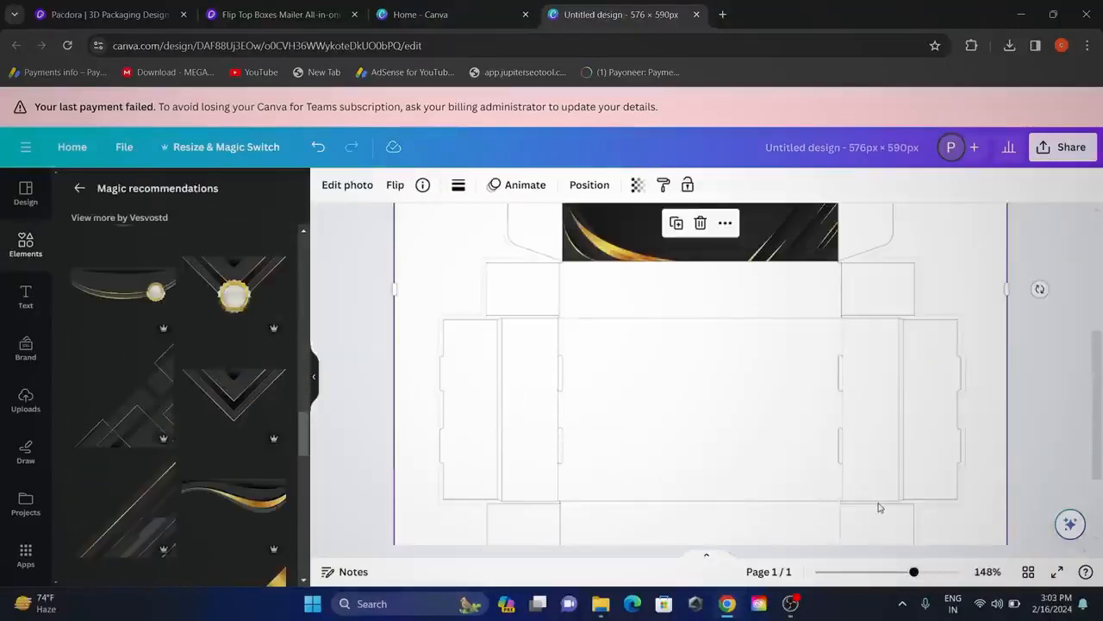
scroll(879, 507, up, 3)
scroll(709, 312, down, 2)
key(ctrl+v)
drag(708, 312, 700, 388)
scroll(700, 388, up, 3)
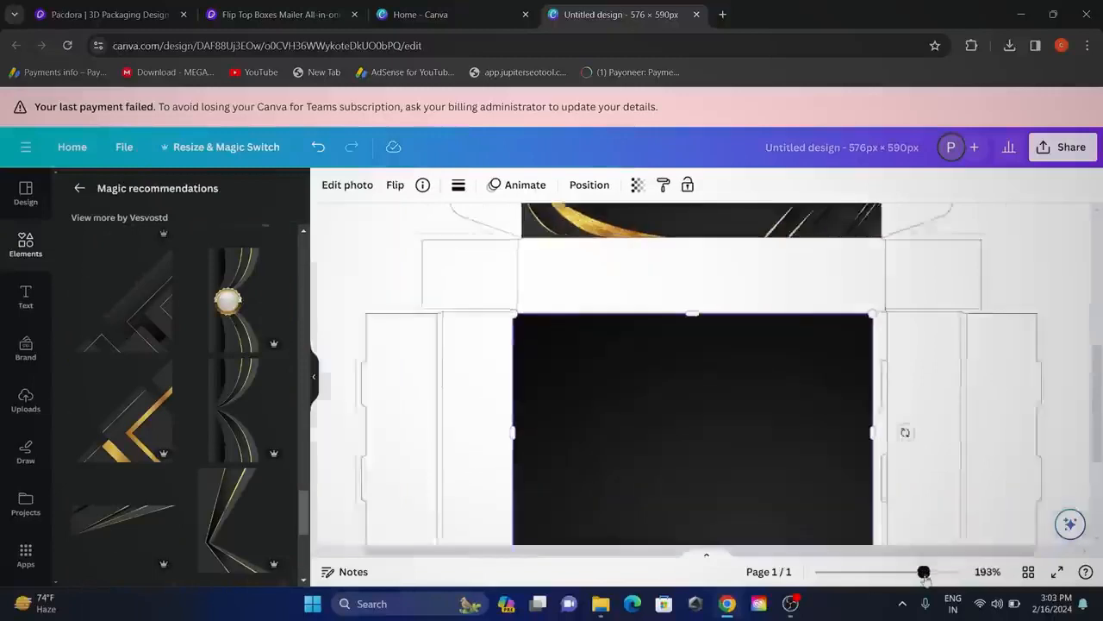
scroll(700, 388, up, 4)
drag(569, 399, 569, 406)
Add the recommended black graphic with gold chevron lines and fit it into the lower-right corner of the black base panel.
scroll(932, 494, down, 7)
click(932, 494)
scroll(147, 328, down, 5)
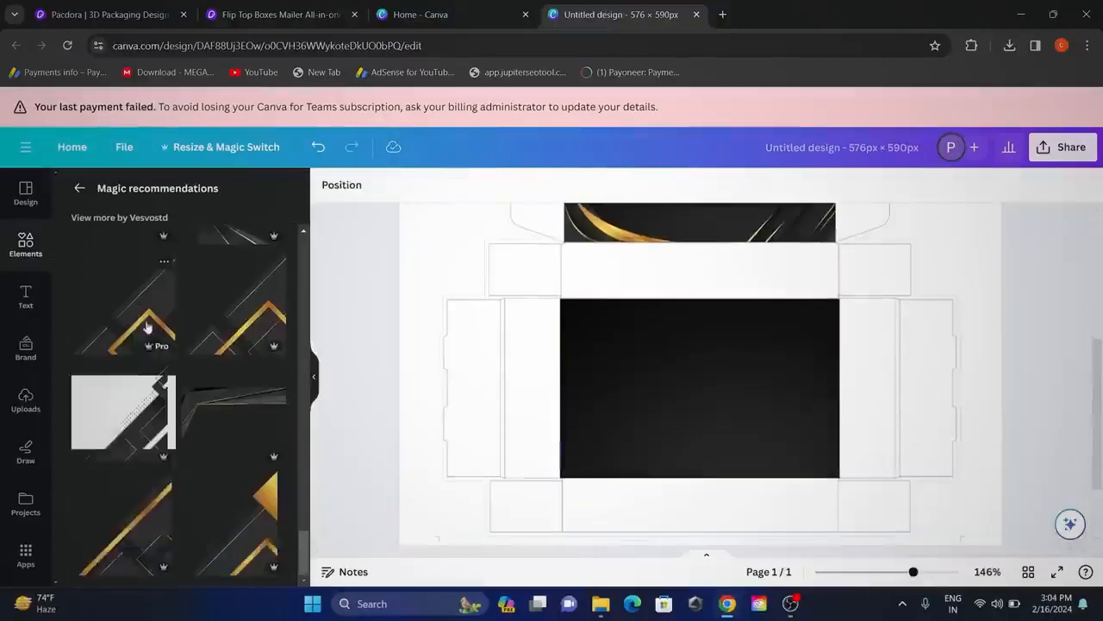
click(147, 327)
drag(700, 374, 776, 414)
drag(712, 349, 648, 320)
scroll(1017, 388, down, 2)
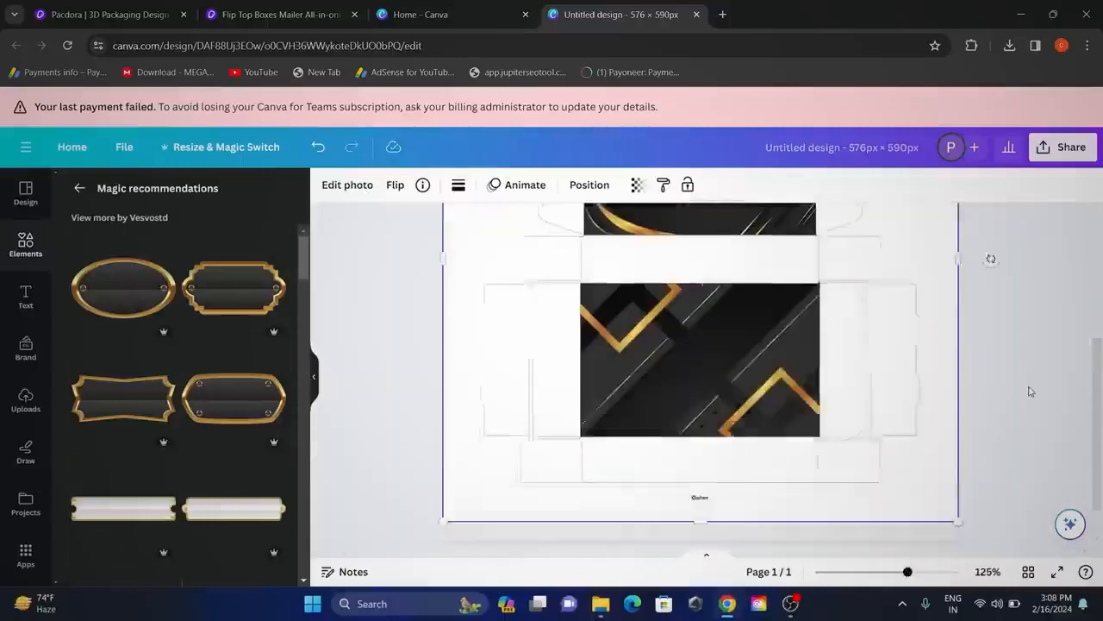
drag(911, 571, 931, 572)
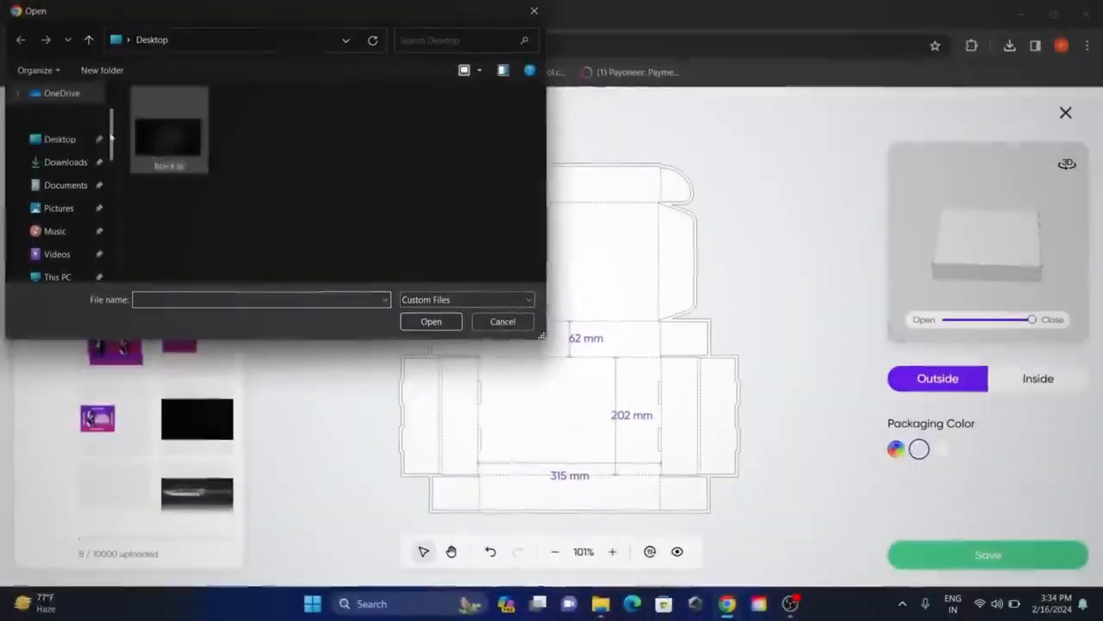
In Pacdora, upload the finished luxury box artwork from Downloads, align it over the outside dieline, and save the design.
click(97, 157)
click(169, 131)
click(409, 325)
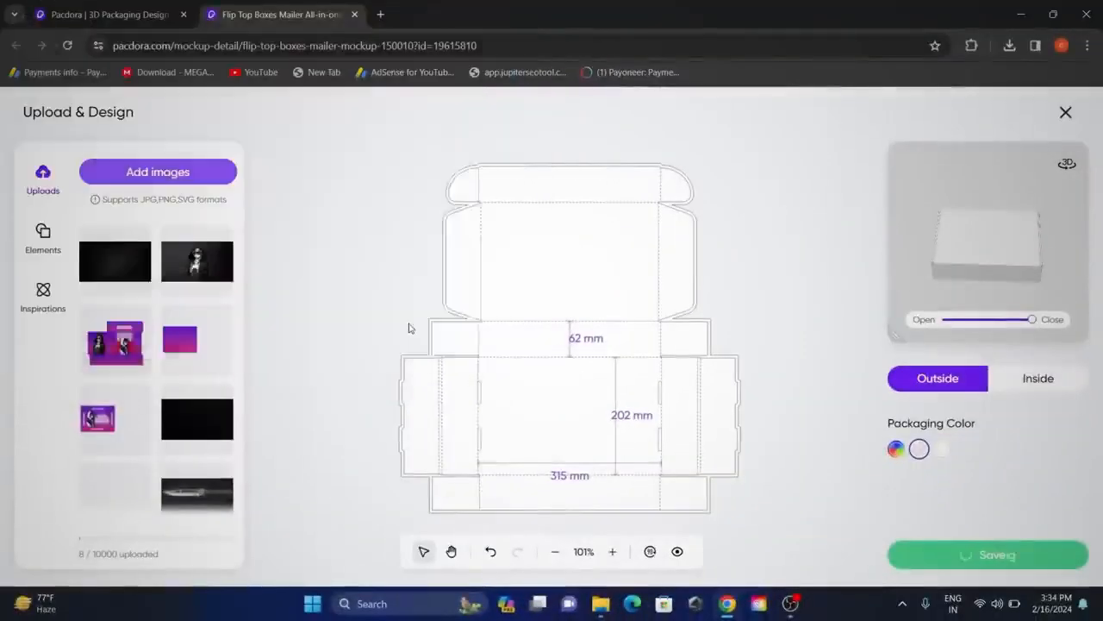
drag(568, 379, 568, 399)
mouse_move(377, 345)
mouse_down()
mouse_move(340, 345)
mouse_move(375, 345)
mouse_up()
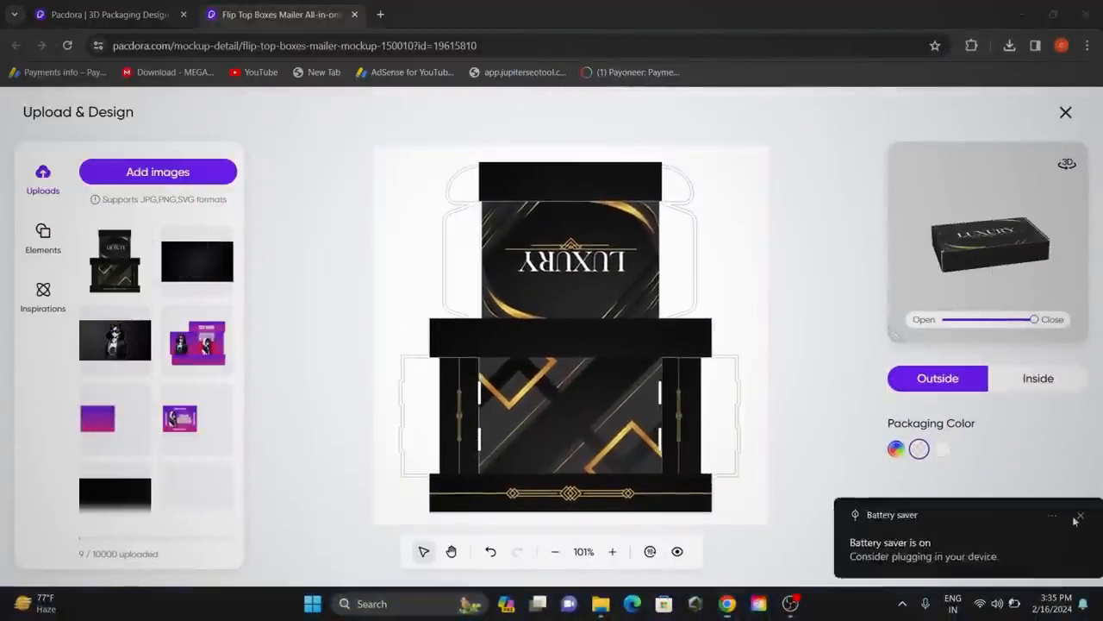
click(951, 562)
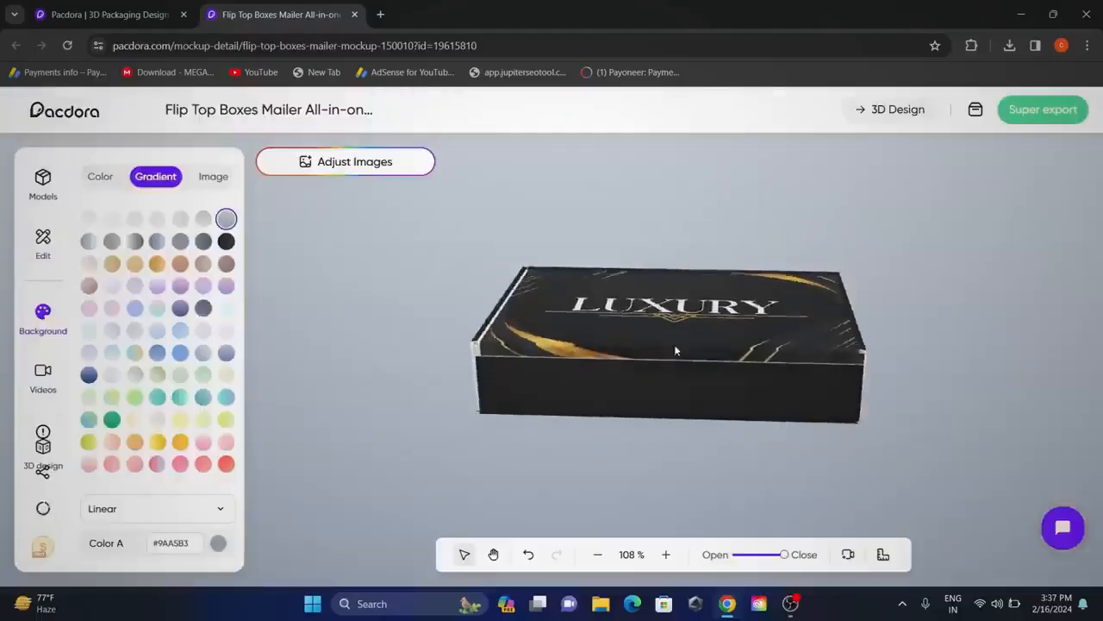
Set the mailer box mockup's background to transparent.
click(43, 241)
click(43, 317)
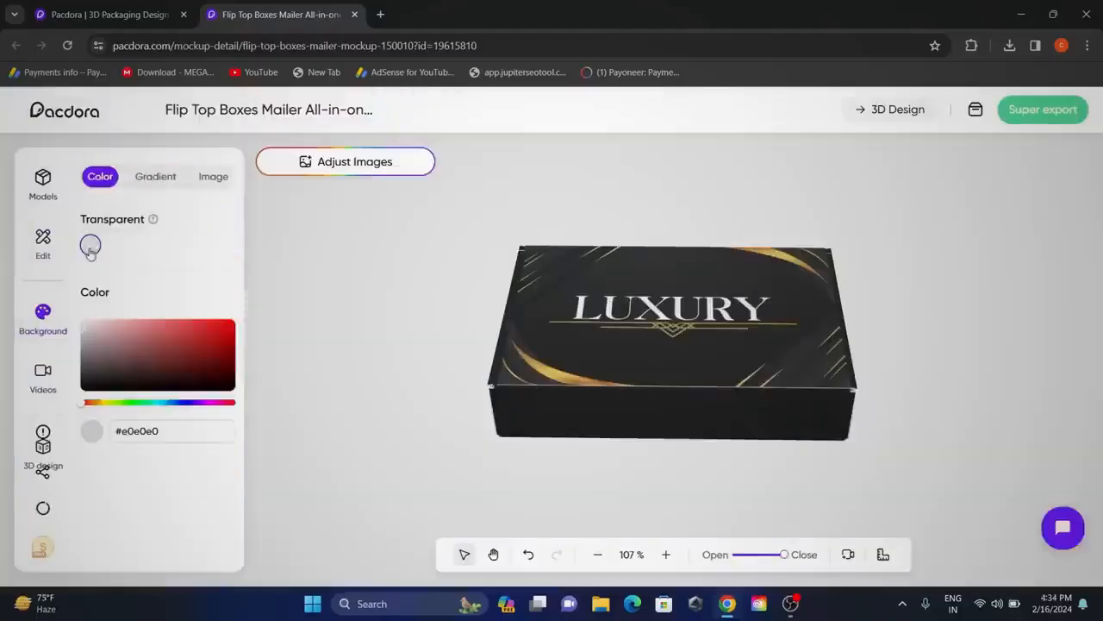
click(91, 246)
Export the transparent box mockup as a video at 1:1 ratio, using the 4 s animation style in the first row's last place.
click(1043, 109)
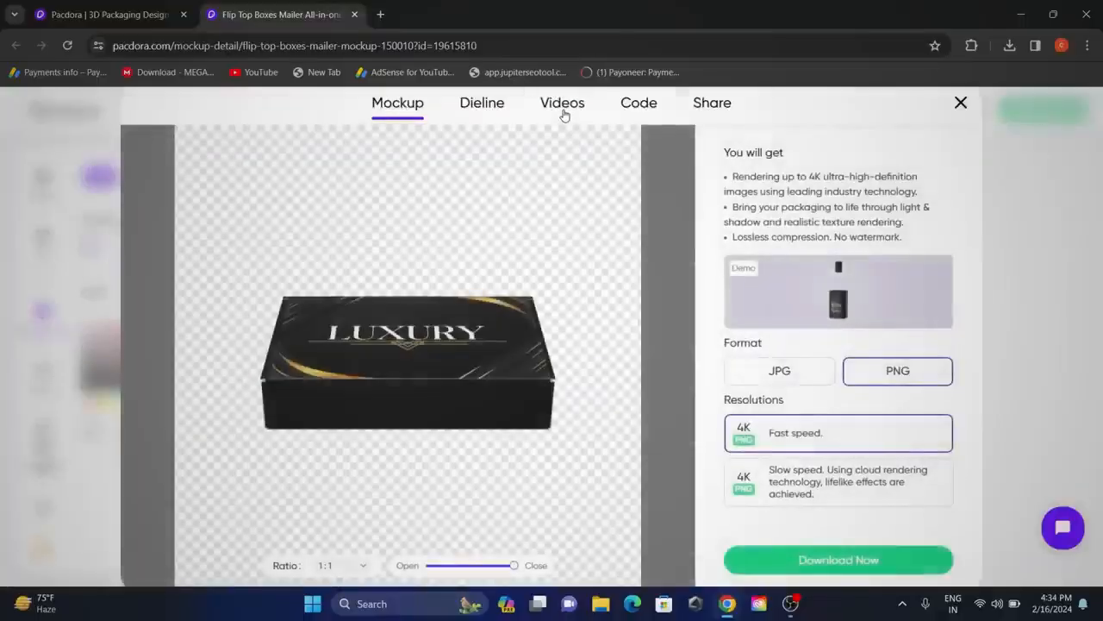
click(564, 115)
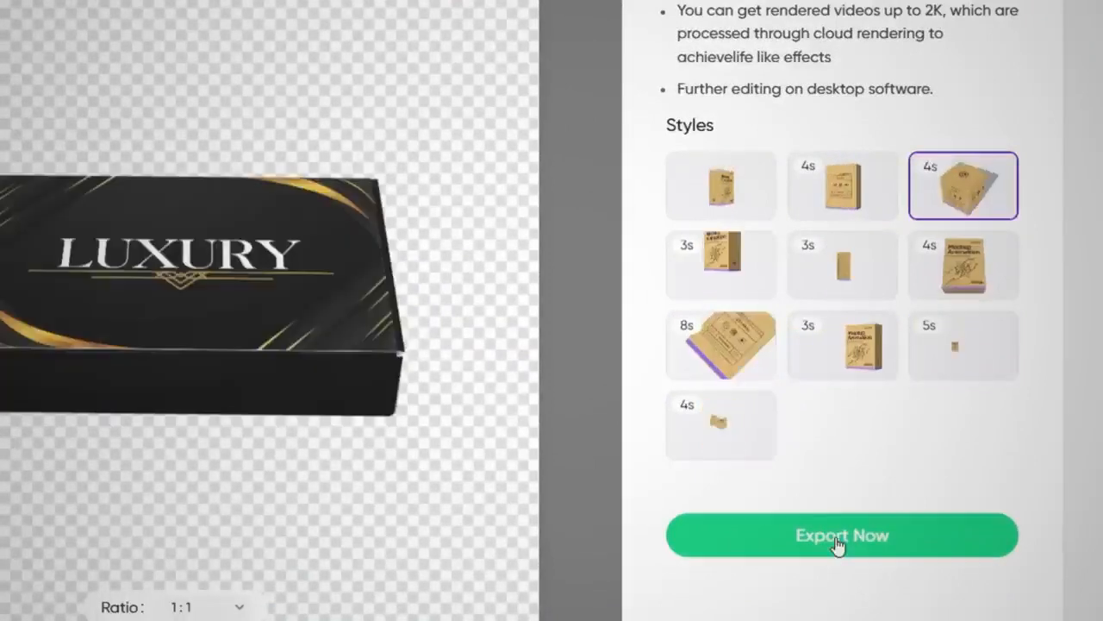
click(835, 535)
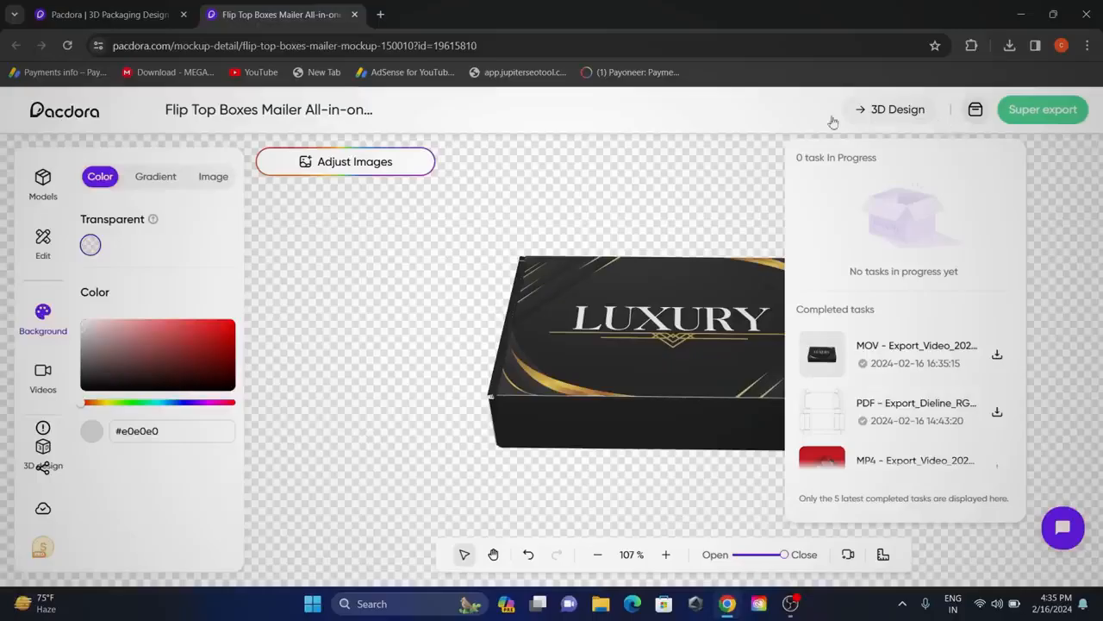